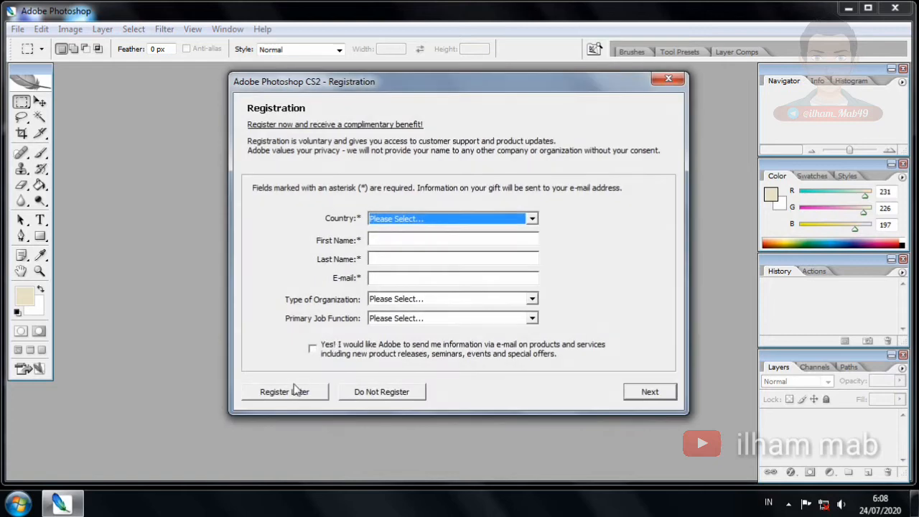
Skip registration, close the Welcome Screen and dismiss the Adobe Updater error
{"action": "left_click", "coordinate": [379, 391]}
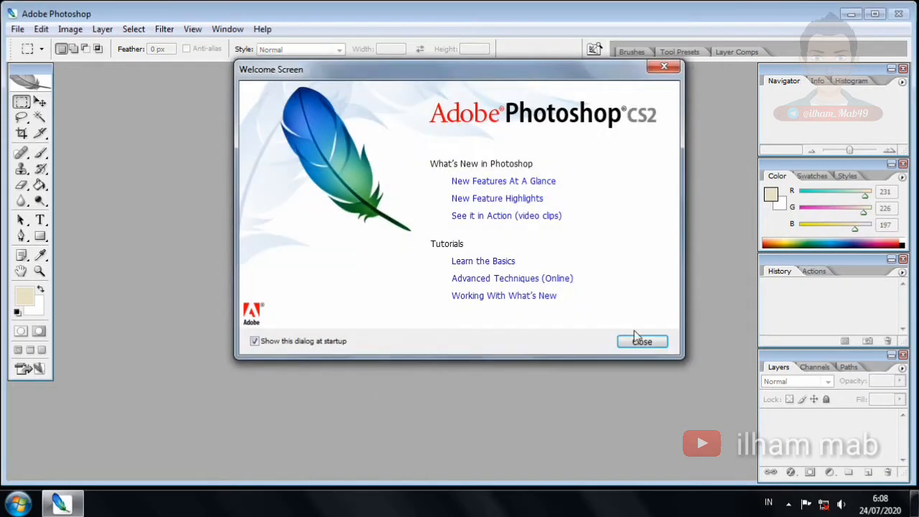
{"action": "left_click", "coordinate": [648, 335]}
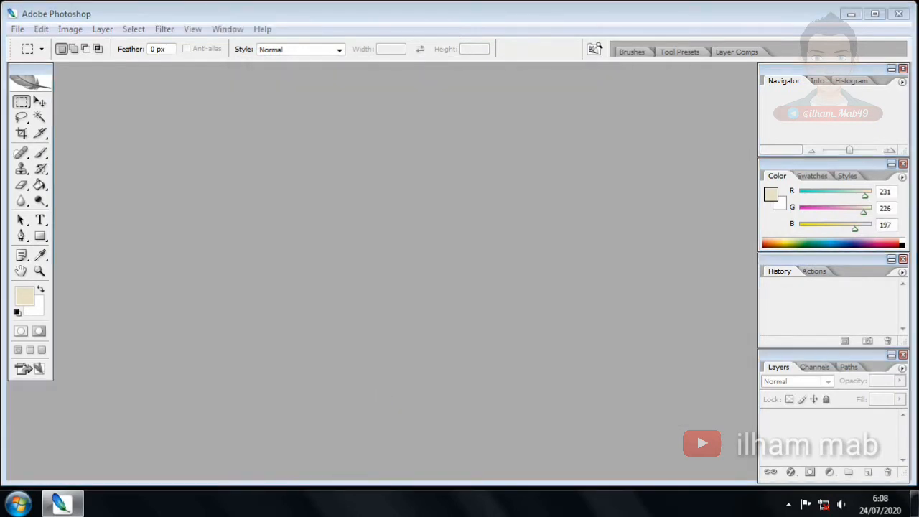
{"action": "left_click", "coordinate": [462, 201]}
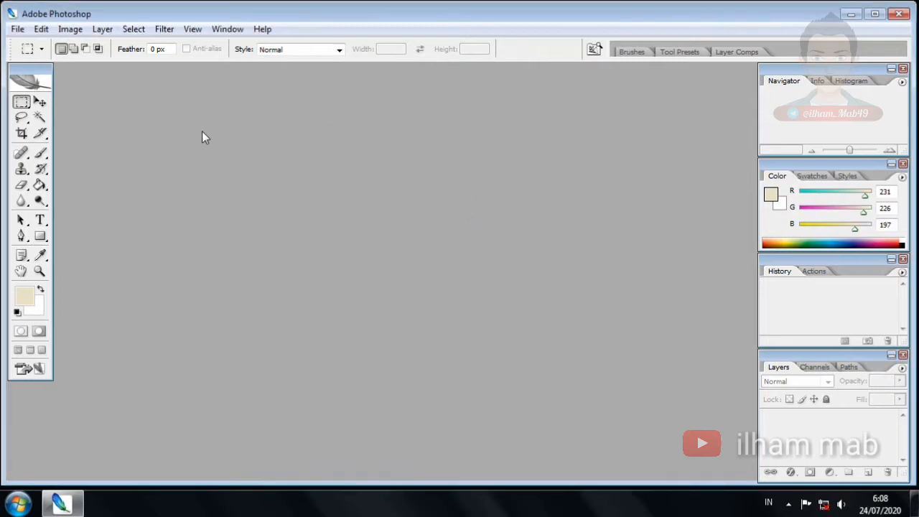
Create a new document in centimetres at 300 × 80 cm, then close it as oversized
{"action": "left_click", "coordinate": [17, 29]}
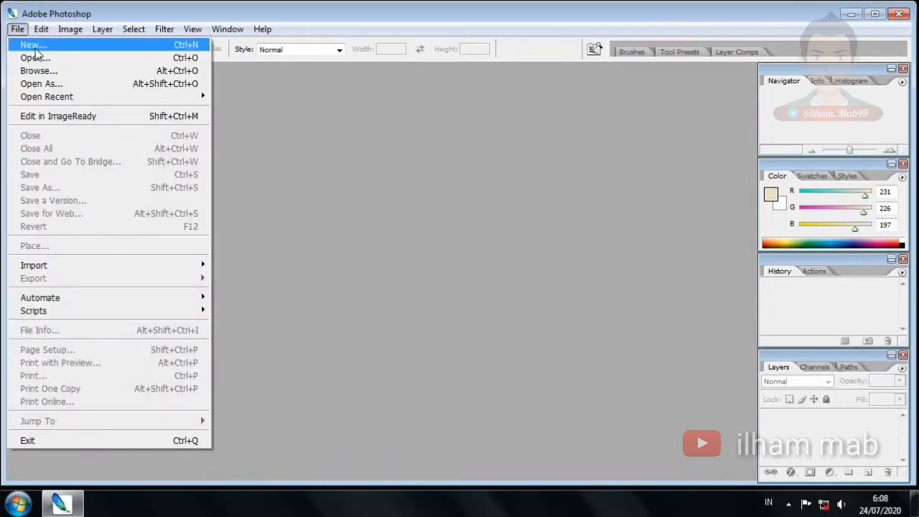
{"action": "left_click", "coordinate": [39, 46]}
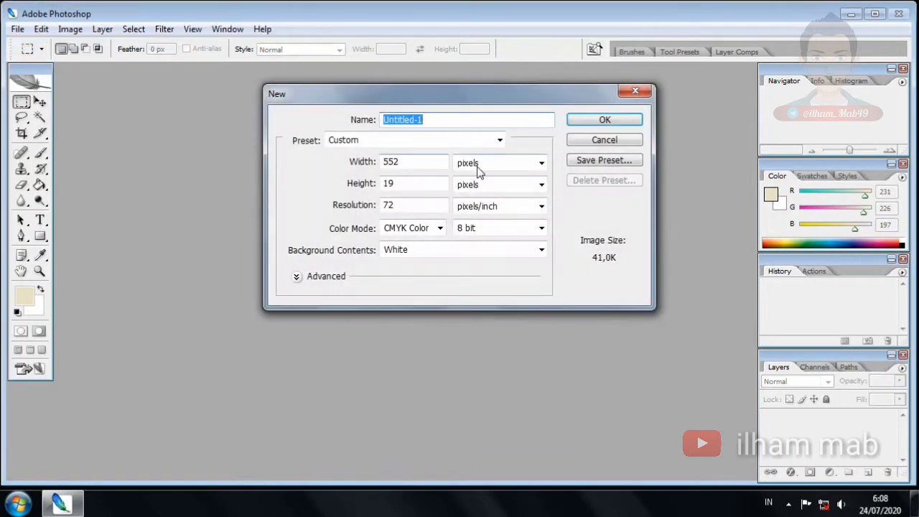
{"action": "left_click", "coordinate": [480, 167]}
{"action": "left_click", "coordinate": [483, 204]}
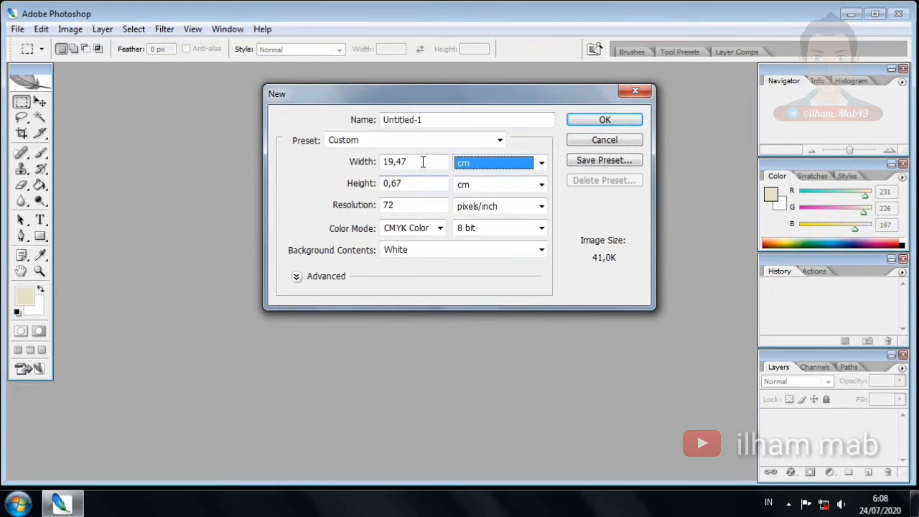
{"action": "left_click", "coordinate": [424, 160]}
{"action": "type", "text": "30"}
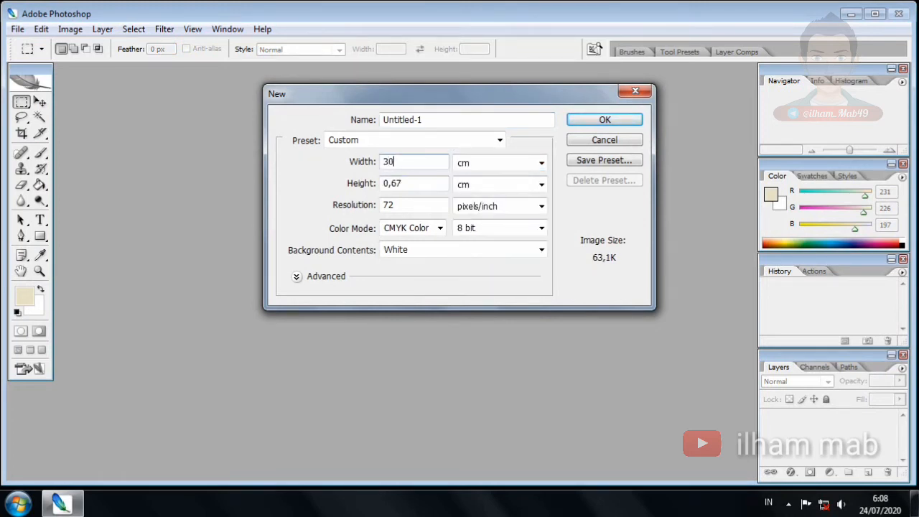
{"action": "type", "text": "0"}
{"action": "left_click", "coordinate": [421, 185]}
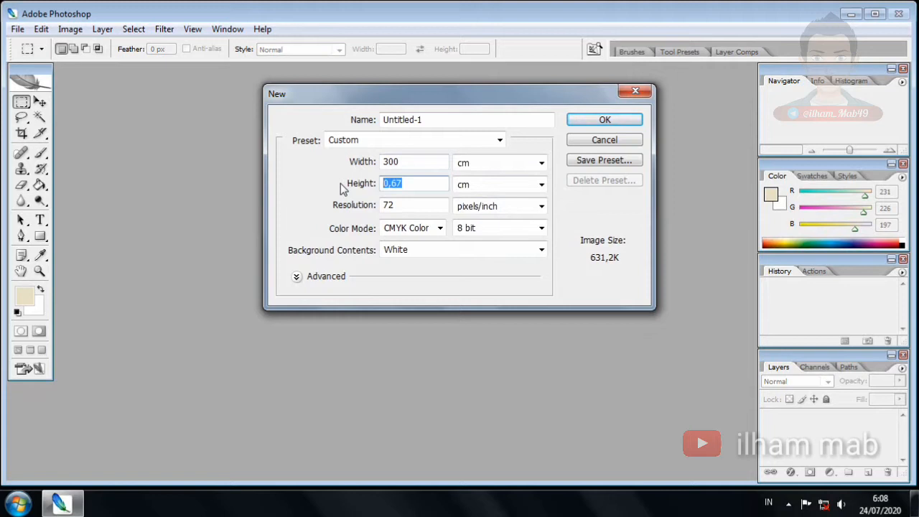
{"action": "type", "text": "80"}
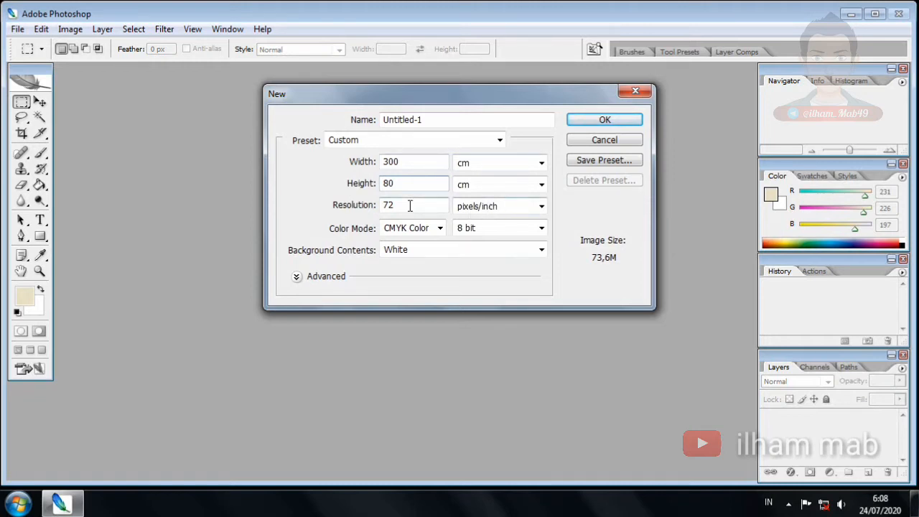
{"action": "left_click", "coordinate": [602, 120]}
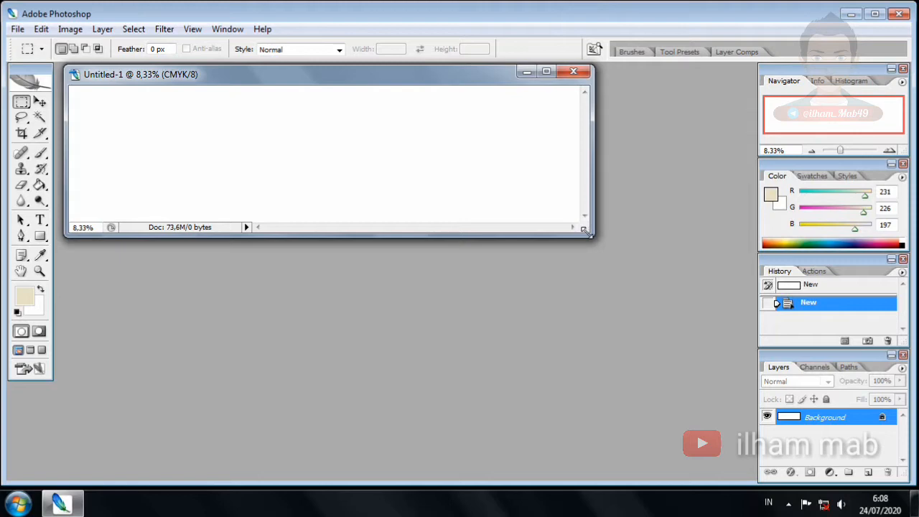
{"action": "left_click", "coordinate": [574, 71]}
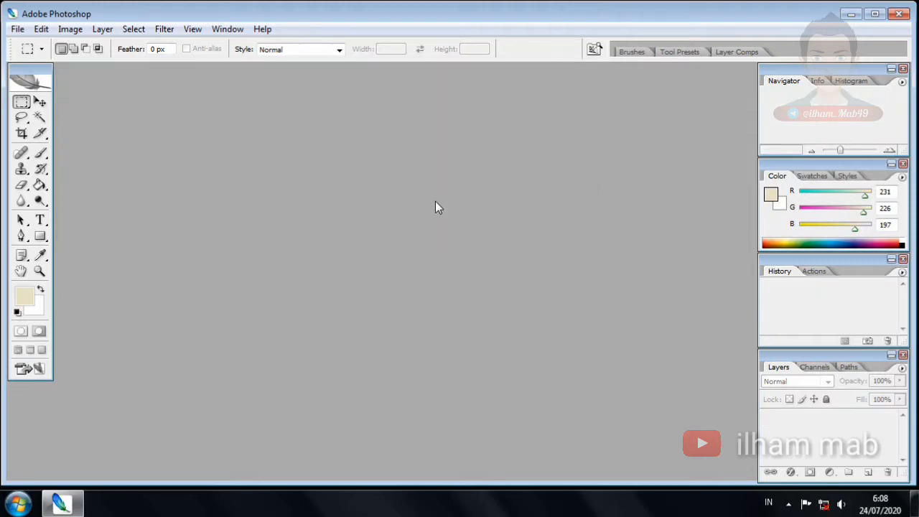
Create the document at 200 cm wide instead and enlarge its window to show the canvas
{"action": "left_click", "coordinate": [17, 28]}
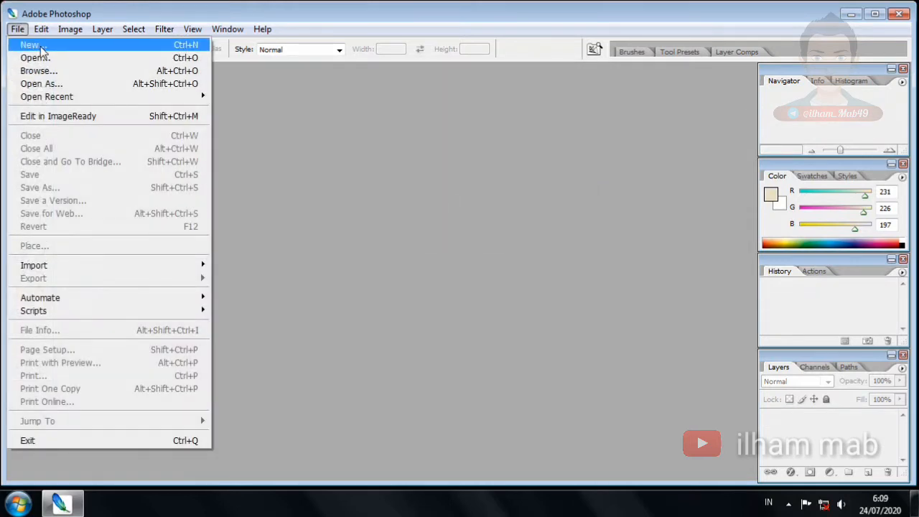
{"action": "left_click", "coordinate": [40, 45]}
{"action": "left_click_drag", "start_coordinate": [409, 160], "coordinate": [331, 164]}
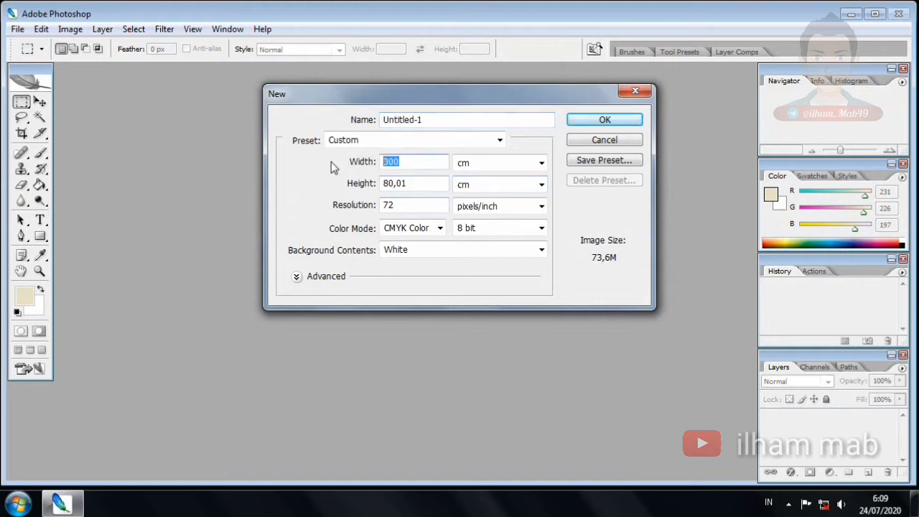
{"action": "type", "text": "200"}
{"action": "left_click", "coordinate": [623, 119]}
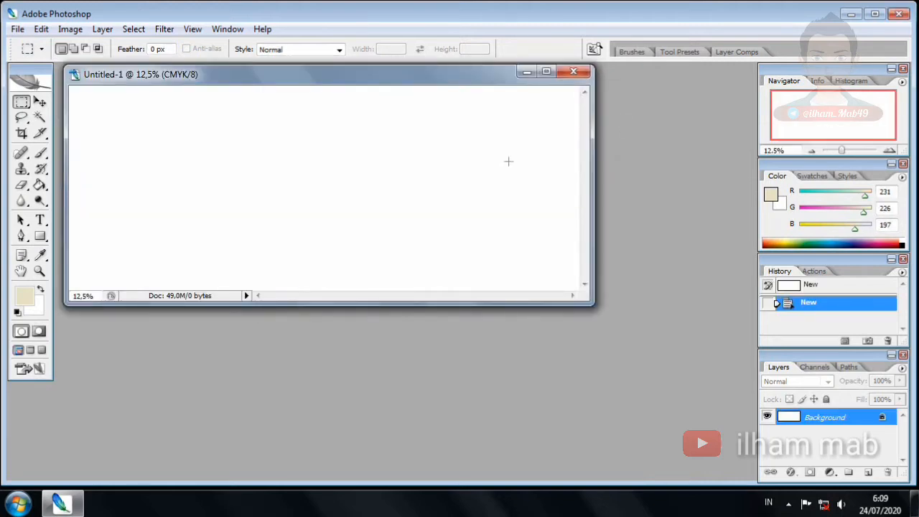
{"action": "left_click_drag", "start_coordinate": [591, 299], "coordinate": [683, 386]}
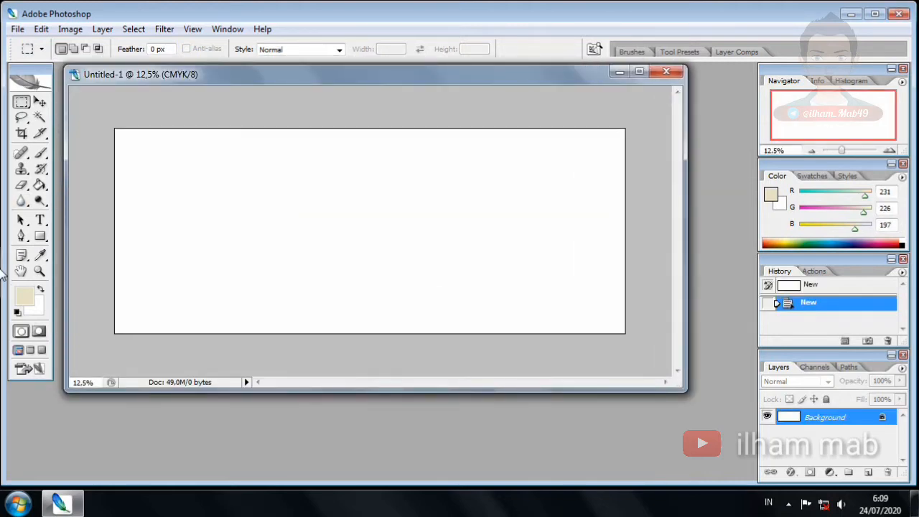
Set the foreground colour to black and add the Tazkia text near the canvas top-left
{"action": "left_click", "coordinate": [23, 300]}
{"action": "left_click_drag", "start_coordinate": [333, 267], "coordinate": [240, 352]}
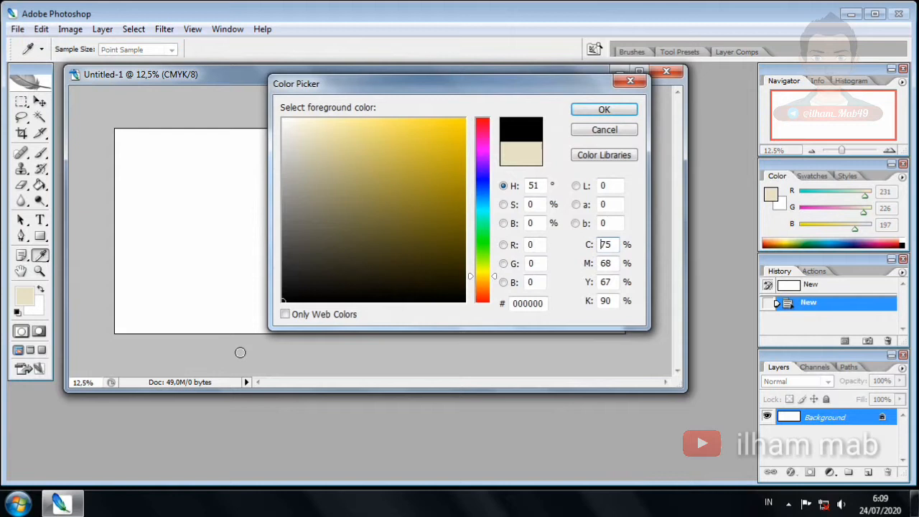
{"action": "left_click", "coordinate": [602, 111]}
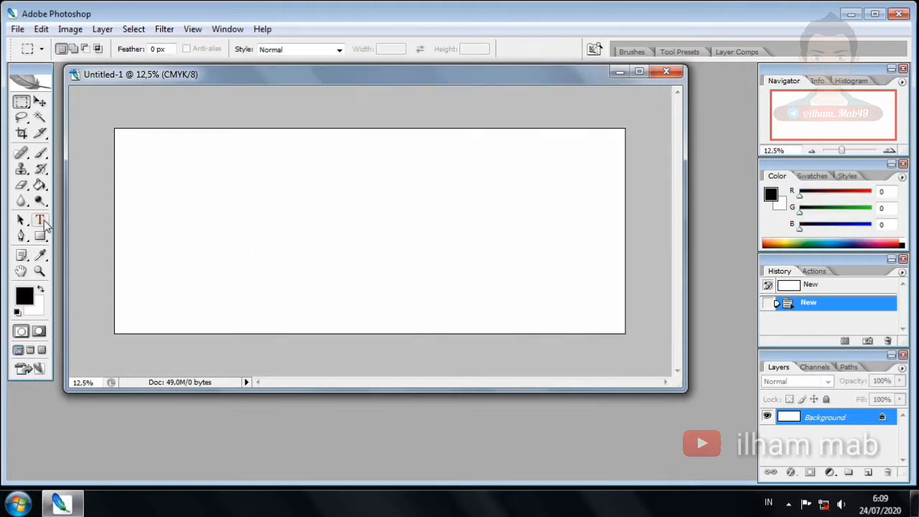
{"action": "left_click", "coordinate": [40, 221]}
{"action": "left_click", "coordinate": [144, 151]}
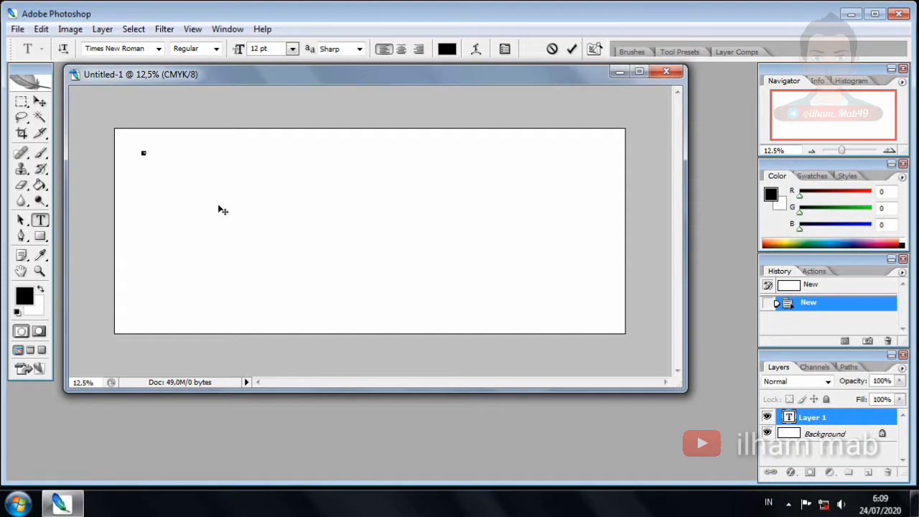
{"action": "left_click", "coordinate": [39, 101]}
Scale Tazkia up to title size, reposition it, and duplicate it below the original
{"action": "key", "text": "ctrl+t"}
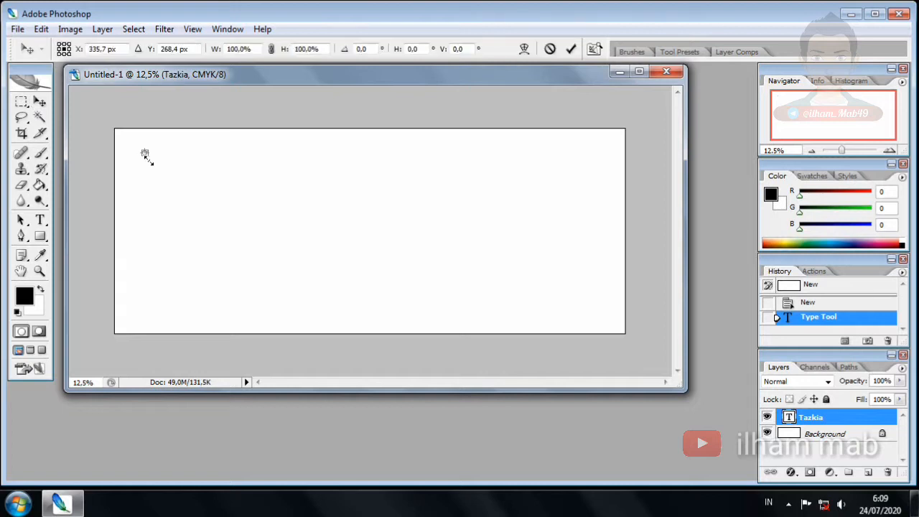
{"action": "left_click_drag", "start_coordinate": [145, 154], "coordinate": [366, 235]}
{"action": "key", "text": "Return"}
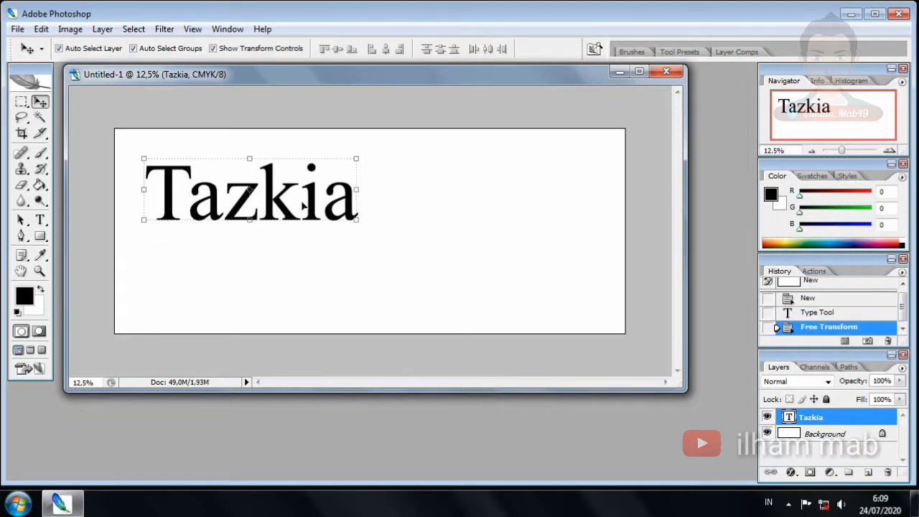
{"action": "left_click_drag", "start_coordinate": [280, 202], "coordinate": [282, 190]}
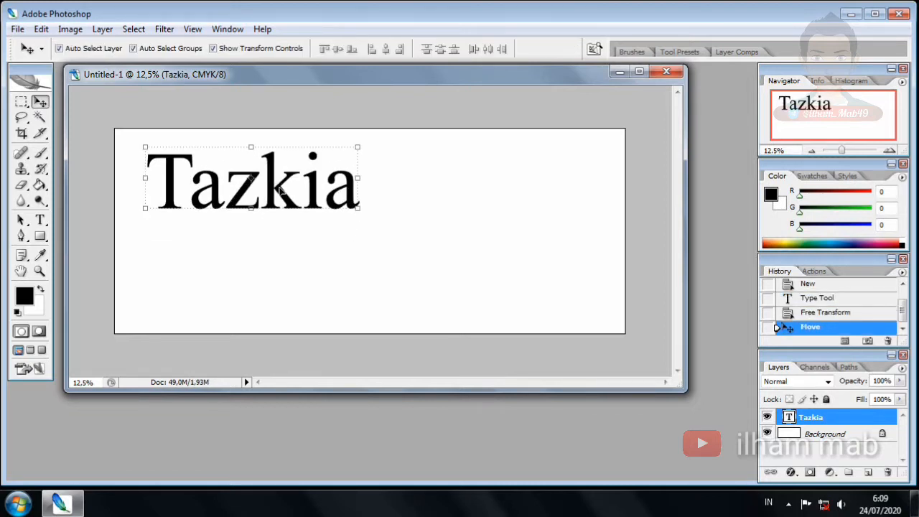
{"action": "left_click", "coordinate": [359, 147]}
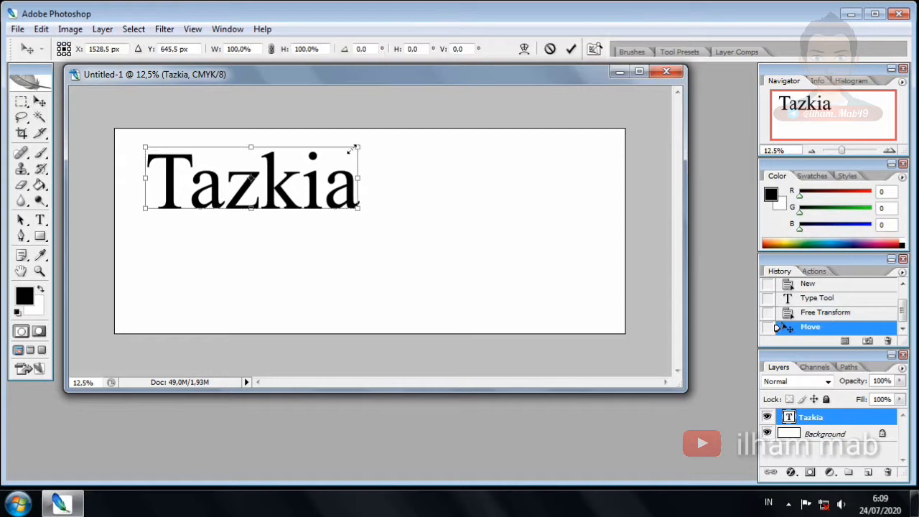
{"action": "left_click_drag", "start_coordinate": [354, 147], "coordinate": [330, 152]}
{"action": "left_click_drag", "start_coordinate": [291, 194], "coordinate": [280, 178]}
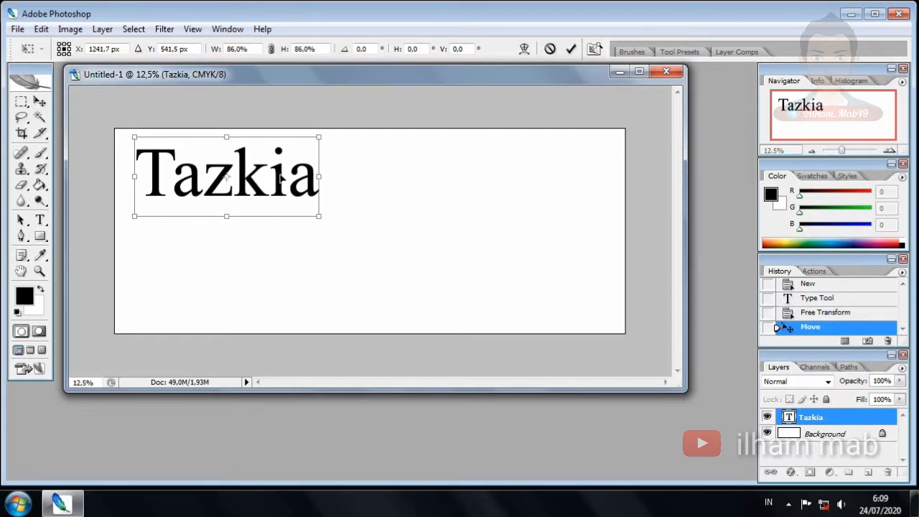
{"action": "key", "text": "Return"}
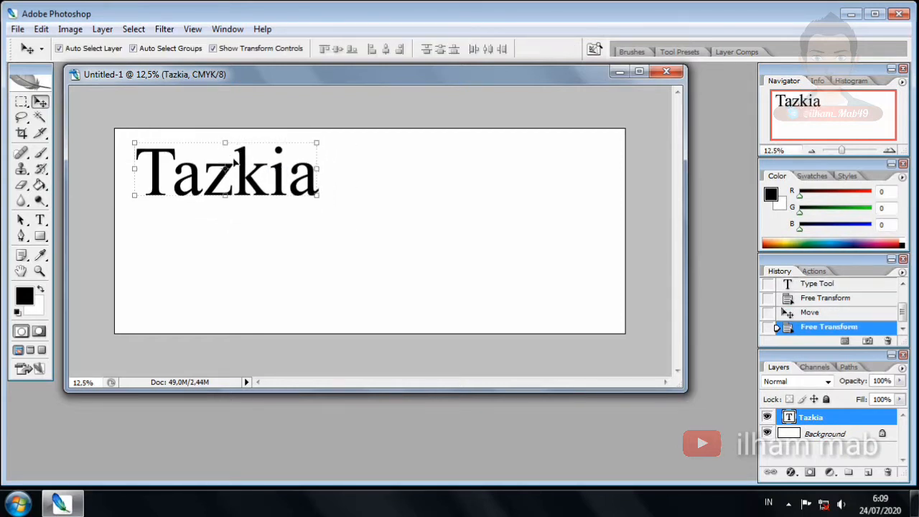
{"action": "left_click_drag", "start_coordinate": [241, 163], "coordinate": [246, 234]}
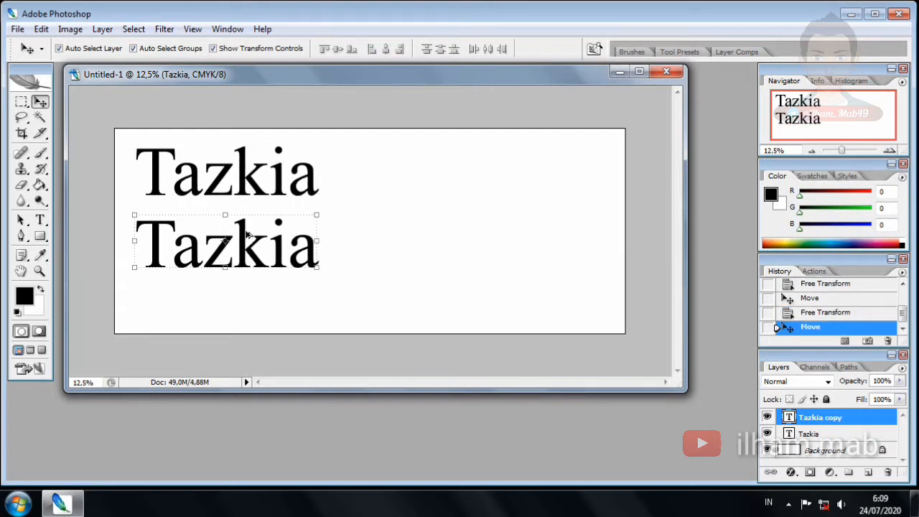
Replace the duplicated text with 'Menerima Jahit'
{"action": "key", "text": "t"}
{"action": "left_click", "coordinate": [244, 237]}
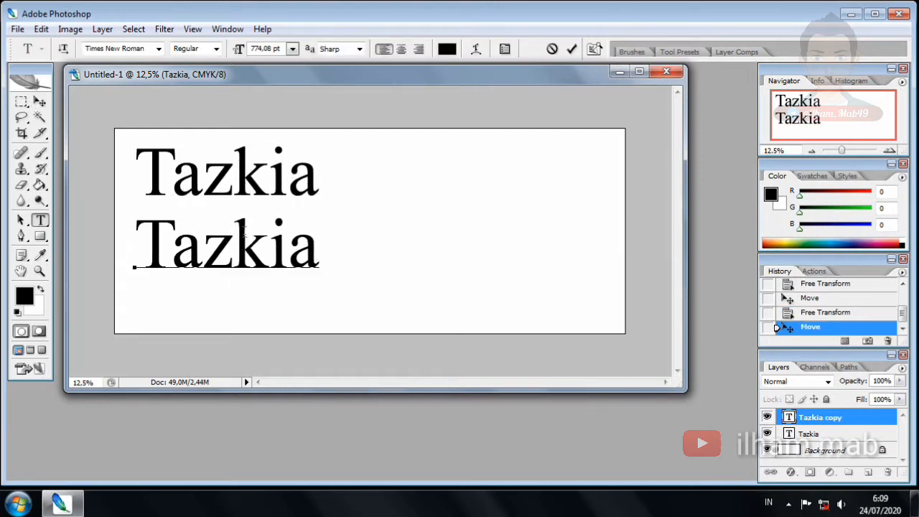
{"action": "key", "text": "ctrl+a"}
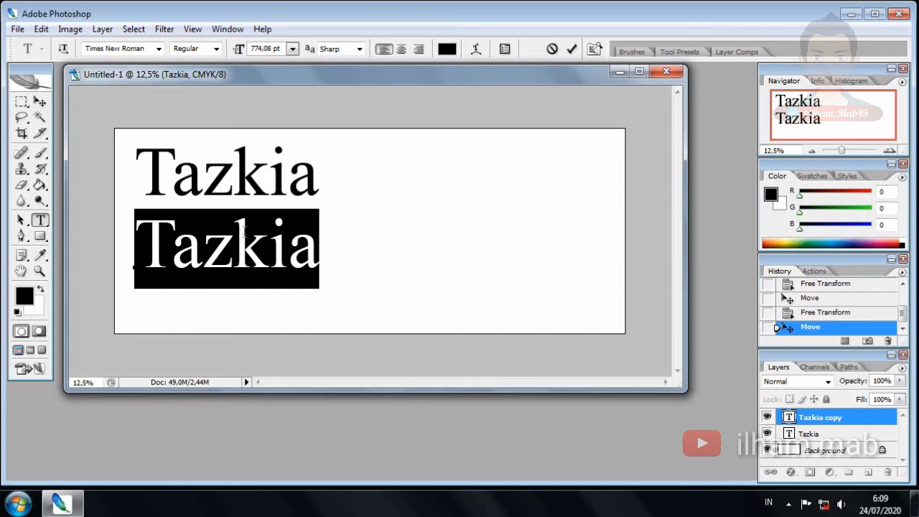
{"action": "type", "text": "Menerima"}
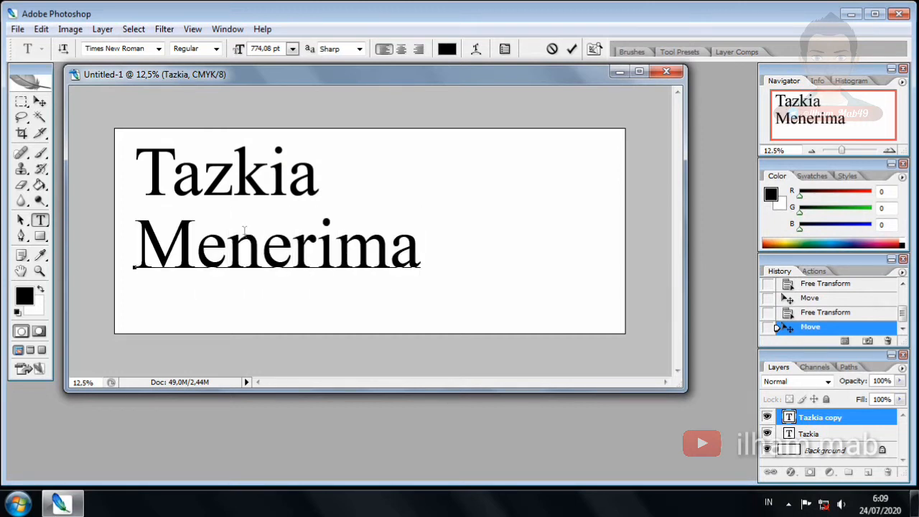
{"action": "type", "text": " Jahit"}
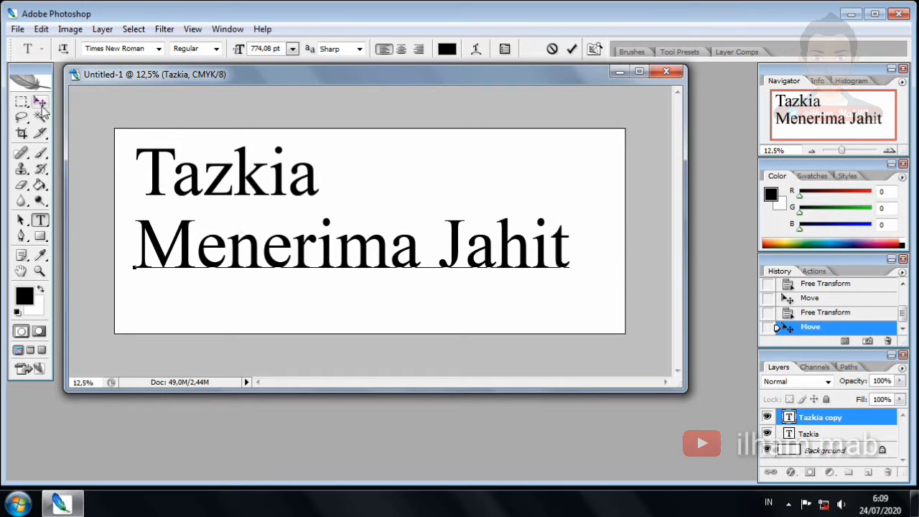
Set the Menerima Jahit text in the Impact font
{"action": "key", "text": "ctrl+a"}
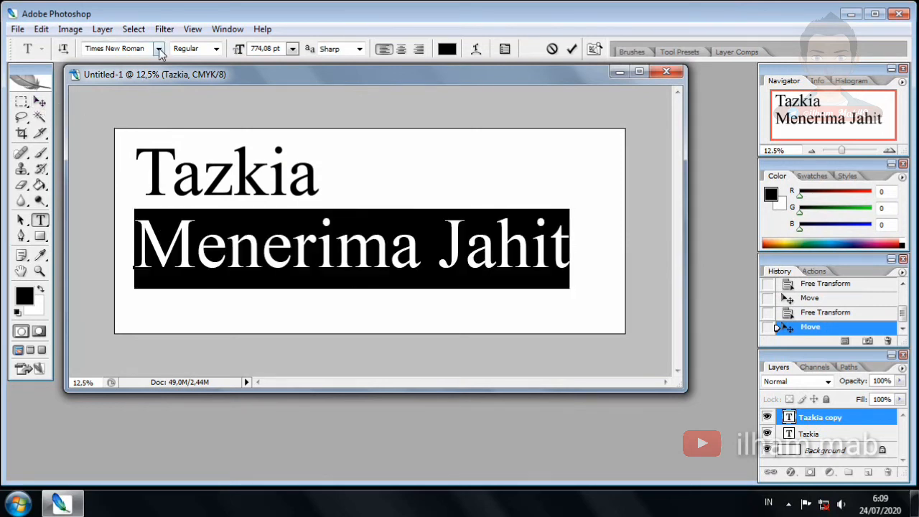
{"action": "left_click", "coordinate": [159, 49]}
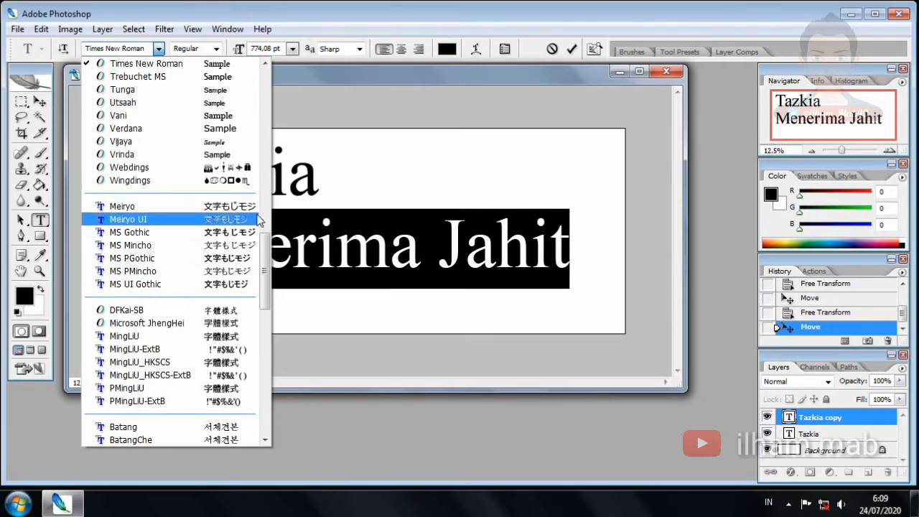
{"action": "left_click_drag", "start_coordinate": [265, 267], "coordinate": [278, 115]}
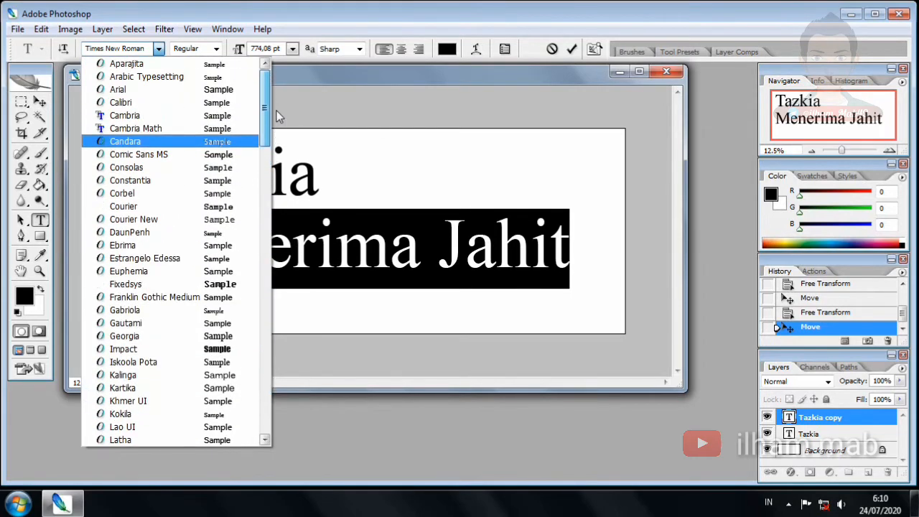
{"action": "left_click", "coordinate": [230, 349]}
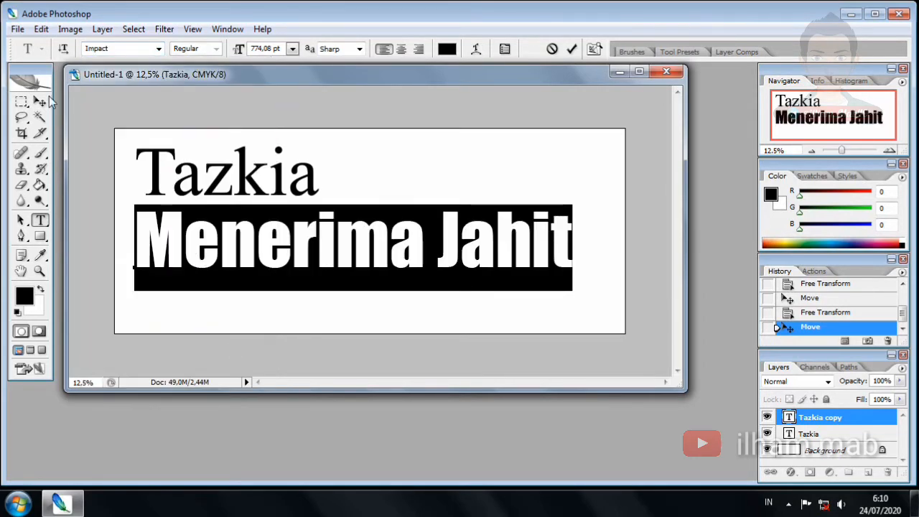
{"action": "left_click", "coordinate": [40, 104]}
Scale Menerima Jahit to about 59.5% and move it just below Tazkia
{"action": "left_click", "coordinate": [571, 214]}
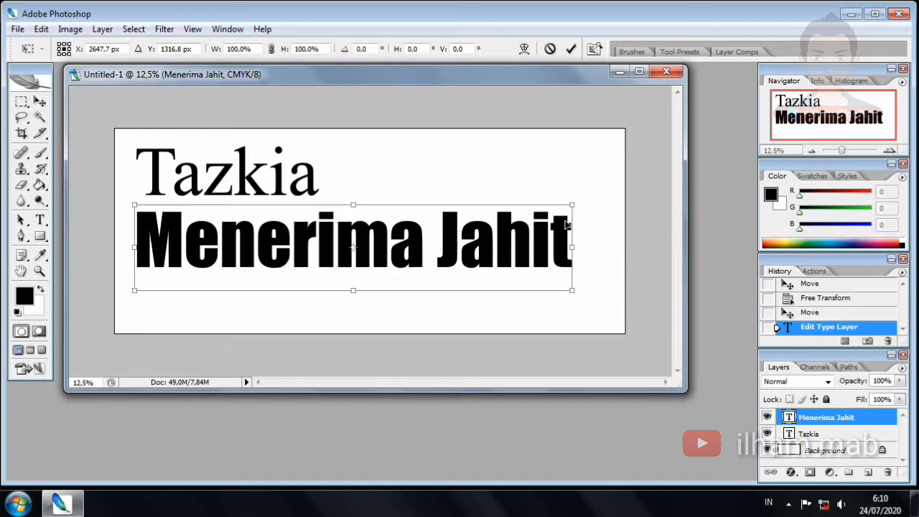
{"action": "left_click_drag", "start_coordinate": [572, 203], "coordinate": [394, 238]}
{"action": "left_click_drag", "start_coordinate": [320, 273], "coordinate": [323, 250]}
{"action": "key", "text": "Return"}
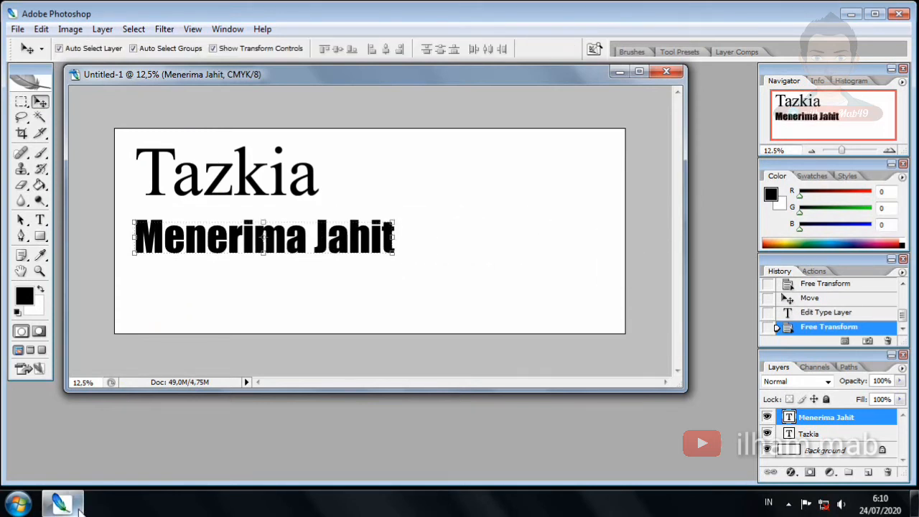
Go to D:\MY FILE and extract Font.zip into a Font folder
{"action": "key", "text": "super+e"}
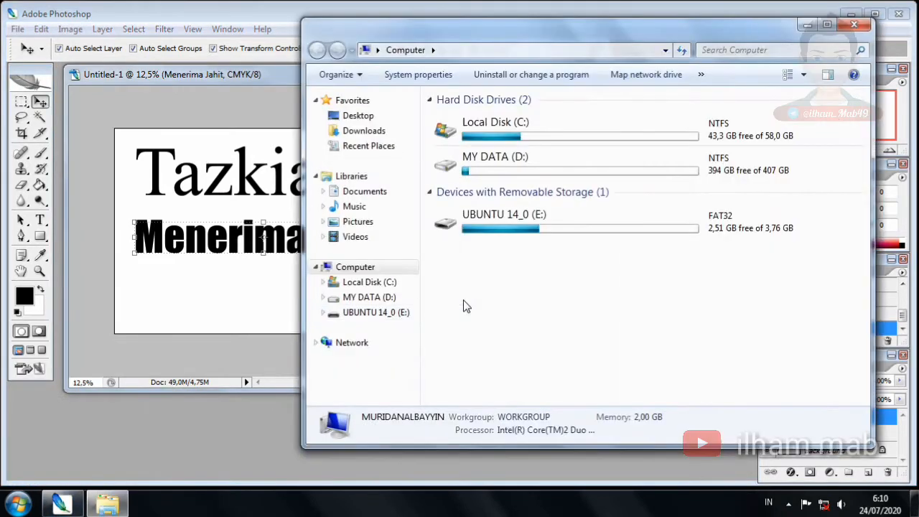
{"action": "double_click", "coordinate": [520, 169]}
{"action": "double_click", "coordinate": [501, 166]}
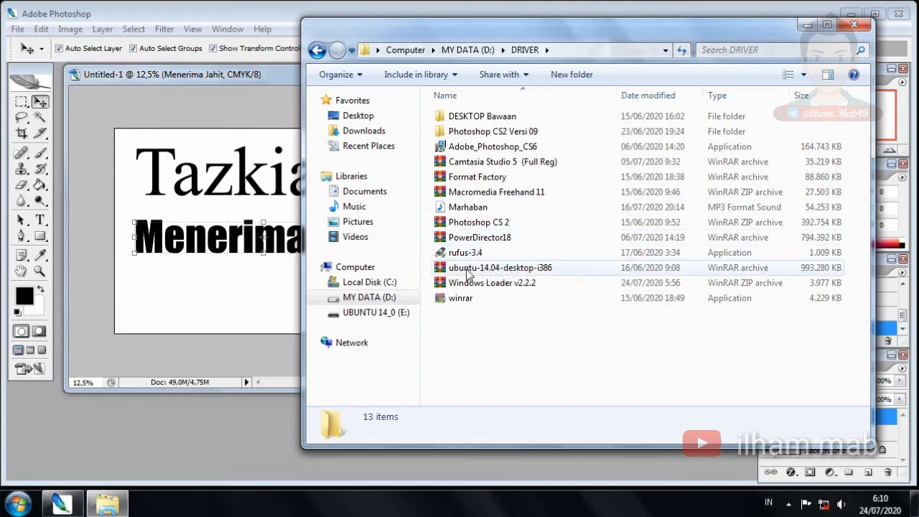
{"action": "left_click", "coordinate": [316, 50]}
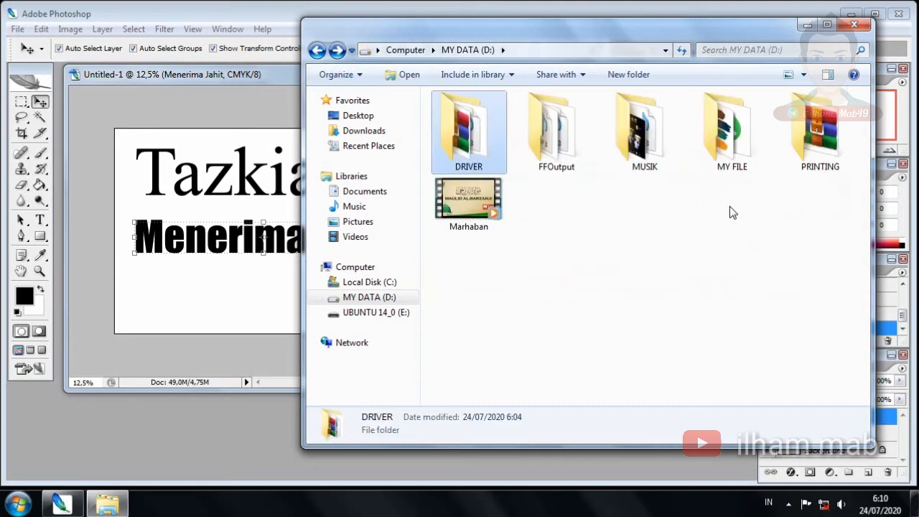
{"action": "double_click", "coordinate": [721, 155]}
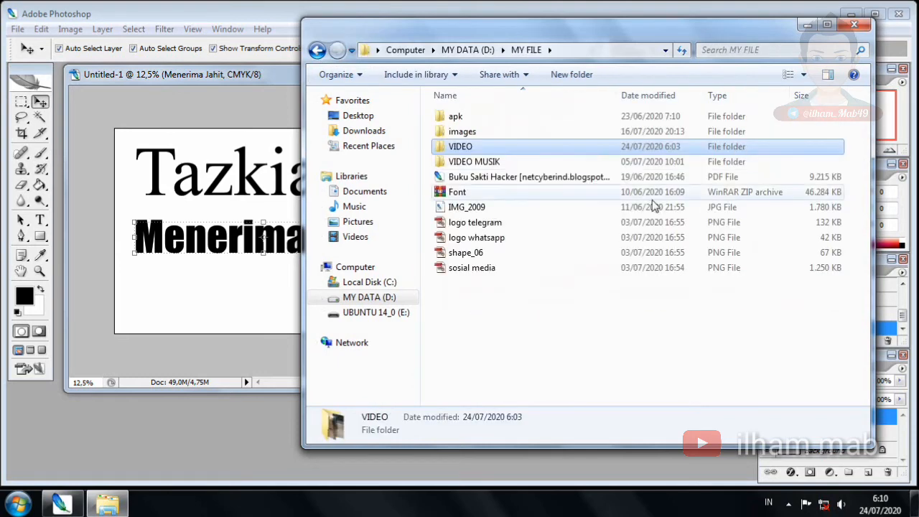
{"action": "left_click", "coordinate": [478, 193]}
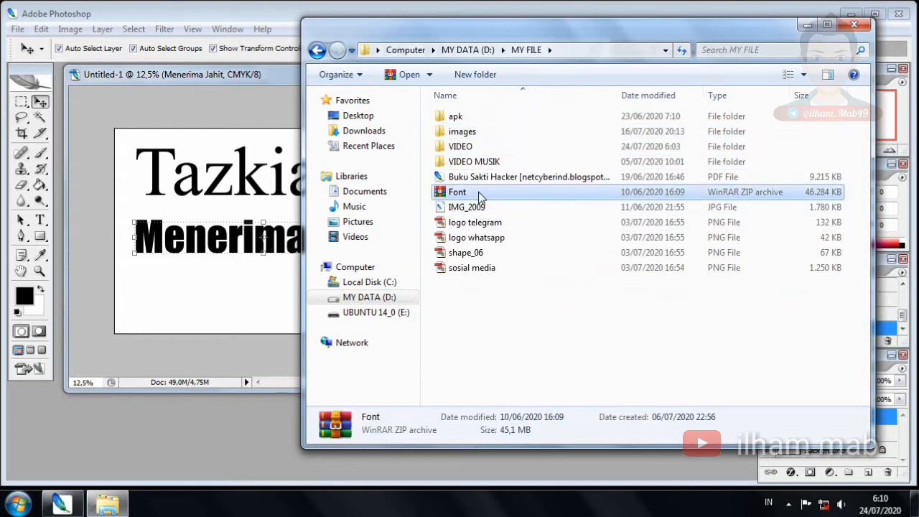
{"action": "right_click", "coordinate": [478, 192]}
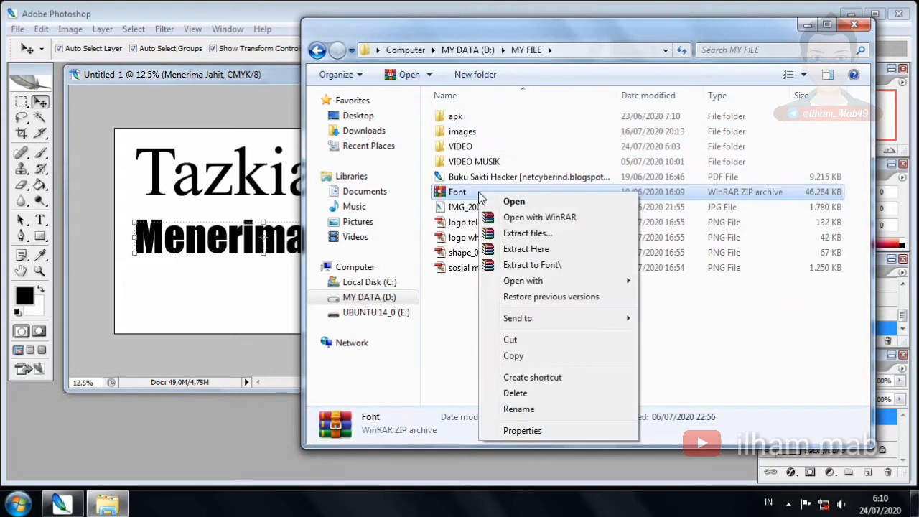
{"action": "left_click", "coordinate": [544, 249]}
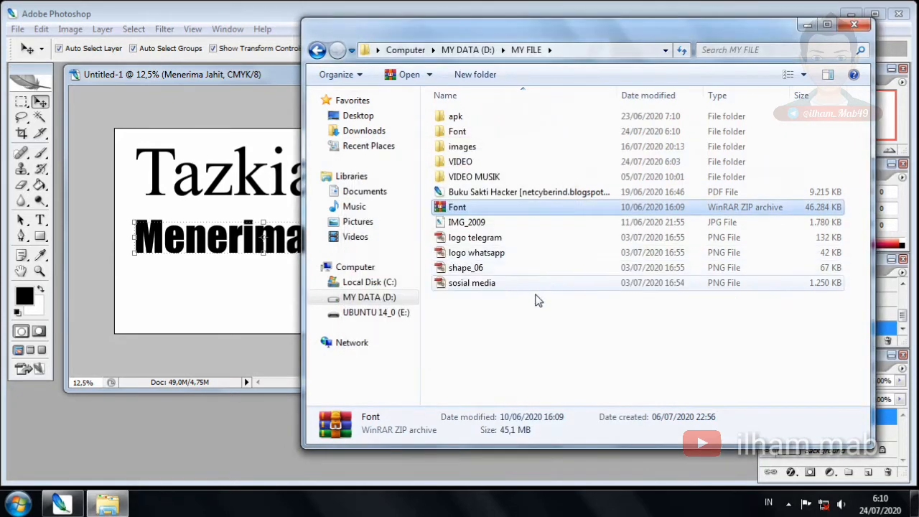
Open the extracted Font folder and select all 670 font files
{"action": "left_click", "coordinate": [539, 364]}
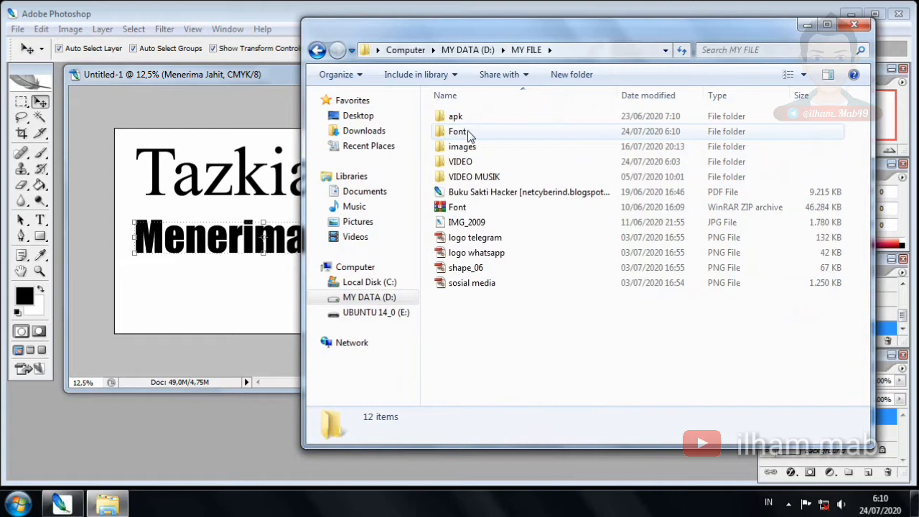
{"action": "double_click", "coordinate": [467, 135]}
{"action": "left_click", "coordinate": [513, 181]}
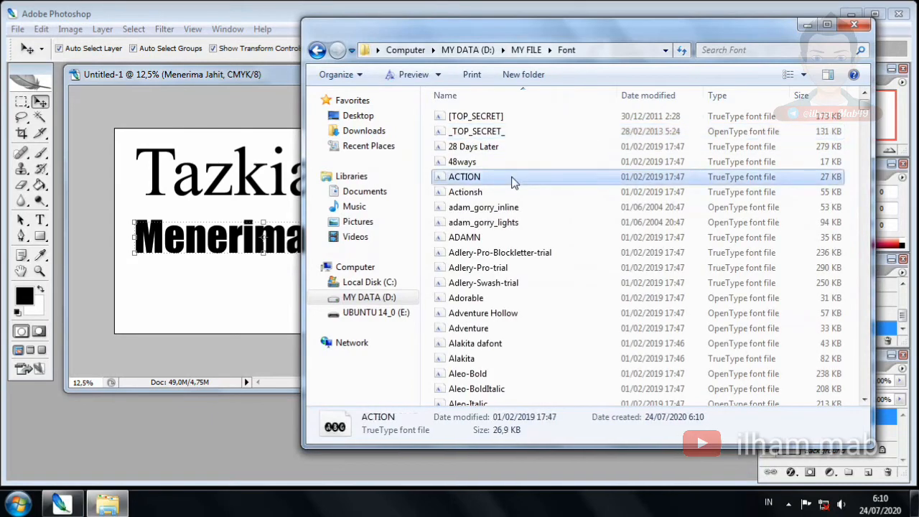
{"action": "key", "text": "ctrl+a"}
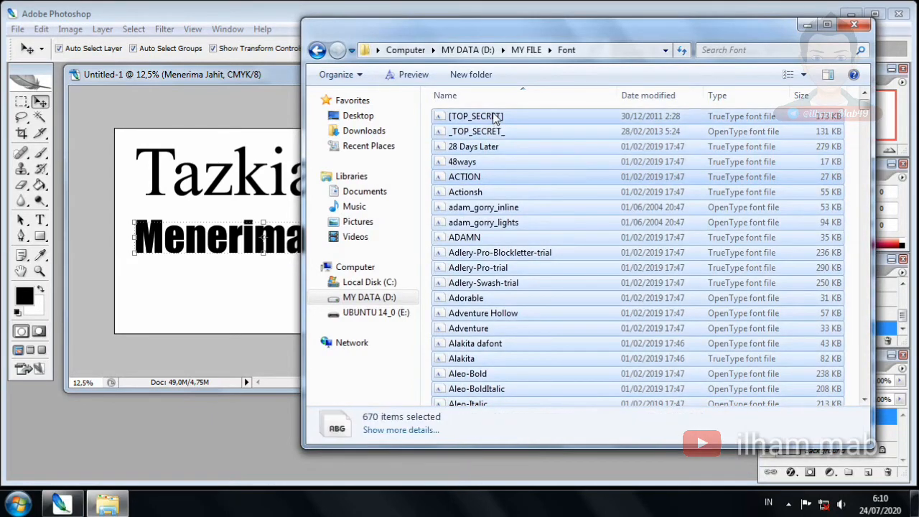
{"action": "right_click", "coordinate": [495, 117]}
Install the 670 fonts without replacing existing ones, skip invalid-font errors, and close the folder
{"action": "left_click", "coordinate": [529, 123]}
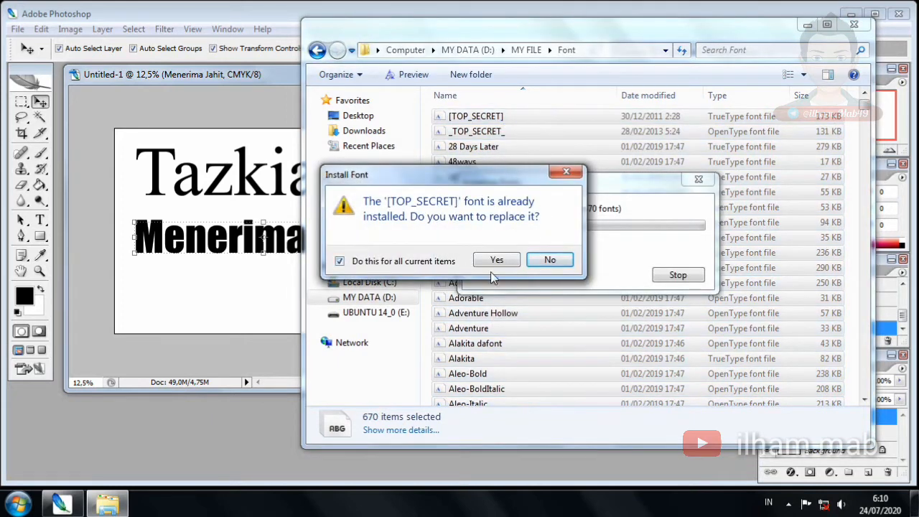
{"action": "left_click", "coordinate": [550, 260]}
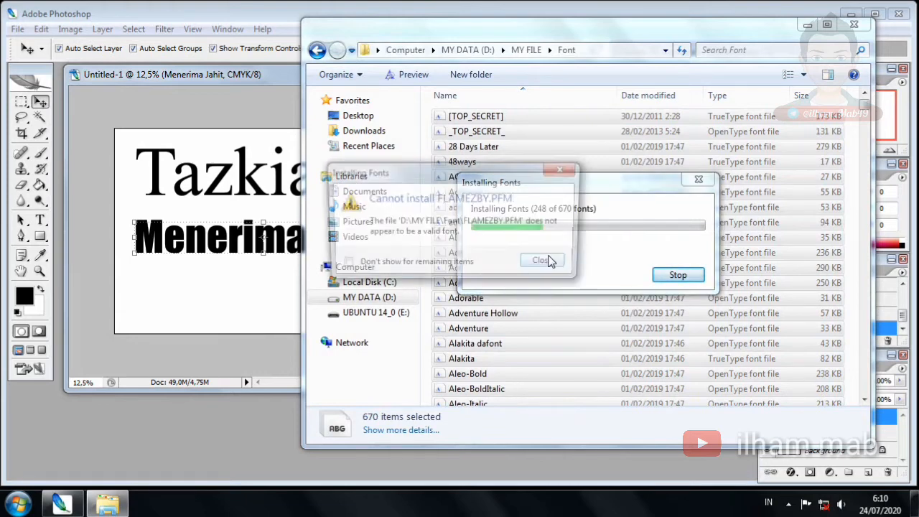
{"action": "left_click", "coordinate": [547, 266]}
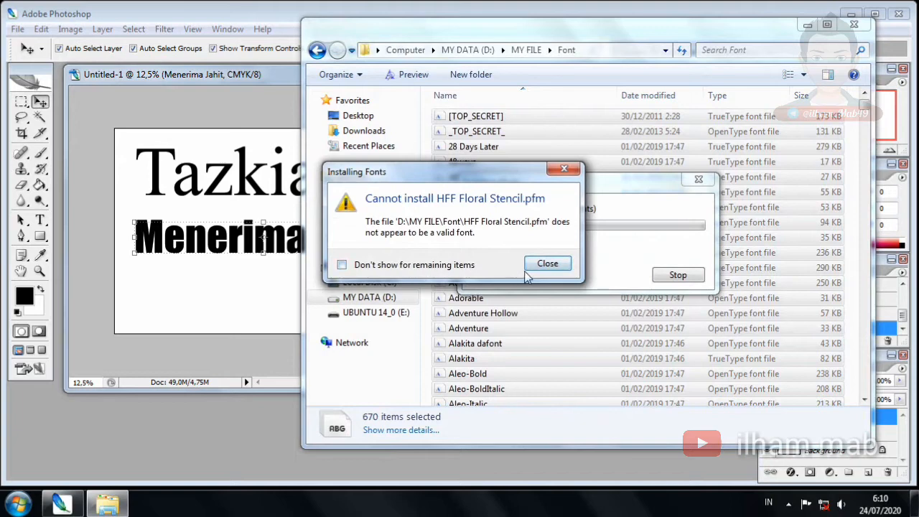
{"action": "left_click", "coordinate": [547, 266]}
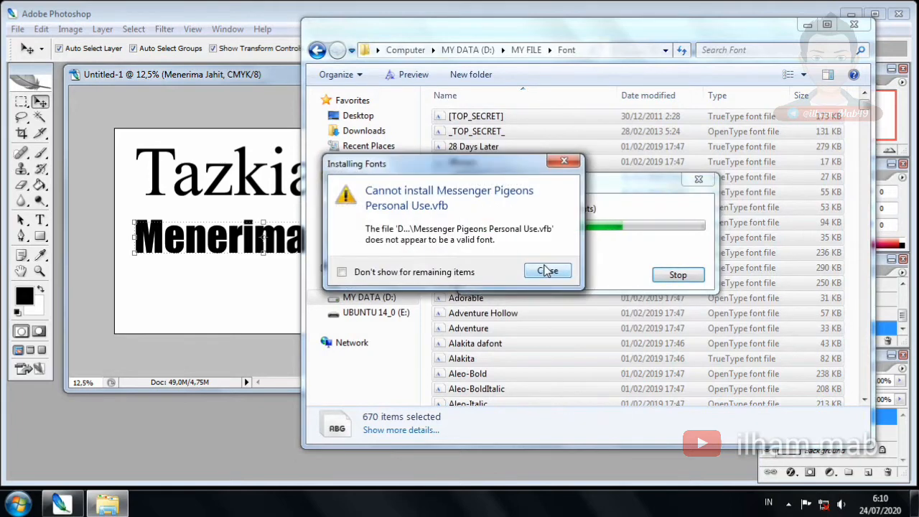
{"action": "left_click", "coordinate": [423, 273]}
{"action": "left_click", "coordinate": [546, 271]}
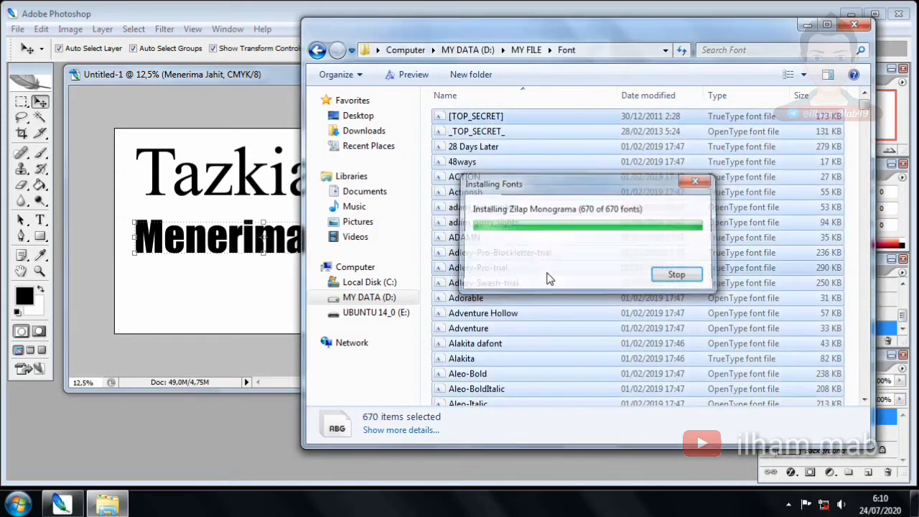
{"action": "left_click", "coordinate": [855, 27]}
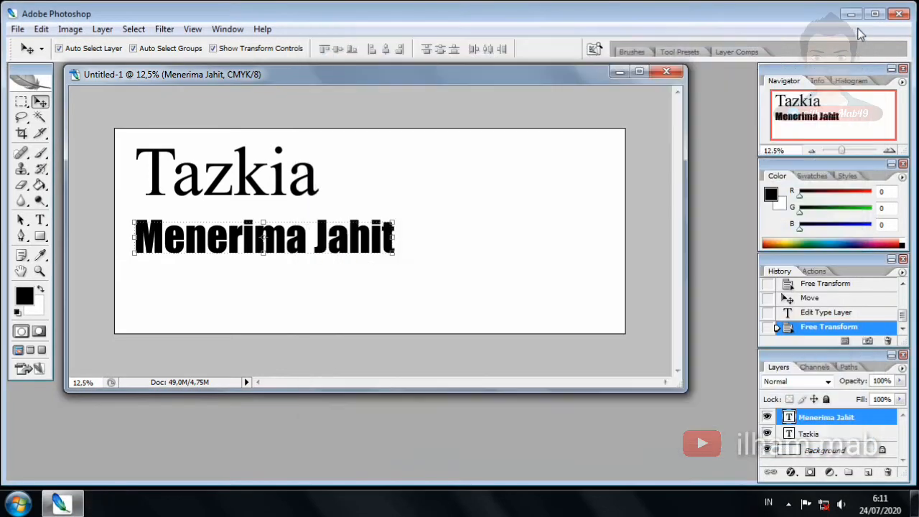
Select the Tazkia text layer and highlight all of its text for editing
{"action": "left_click", "coordinate": [470, 180]}
{"action": "left_click", "coordinate": [252, 172]}
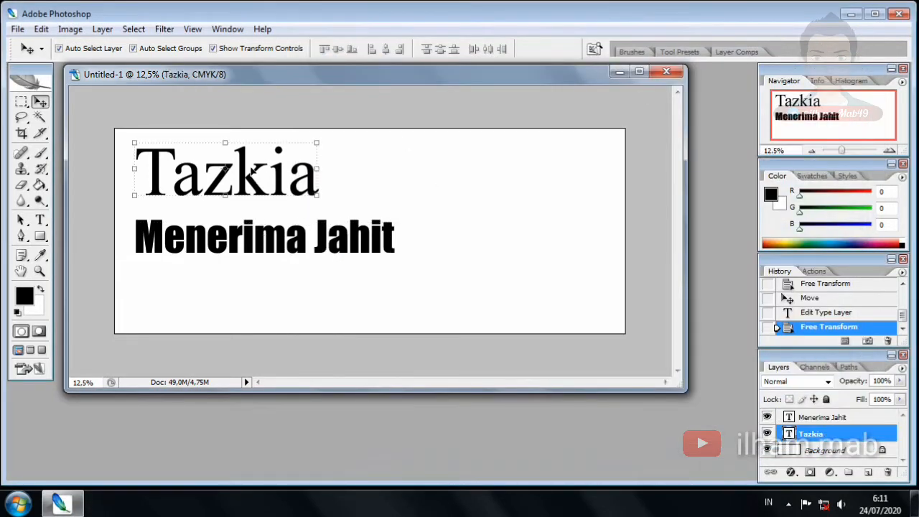
{"action": "key", "text": "t"}
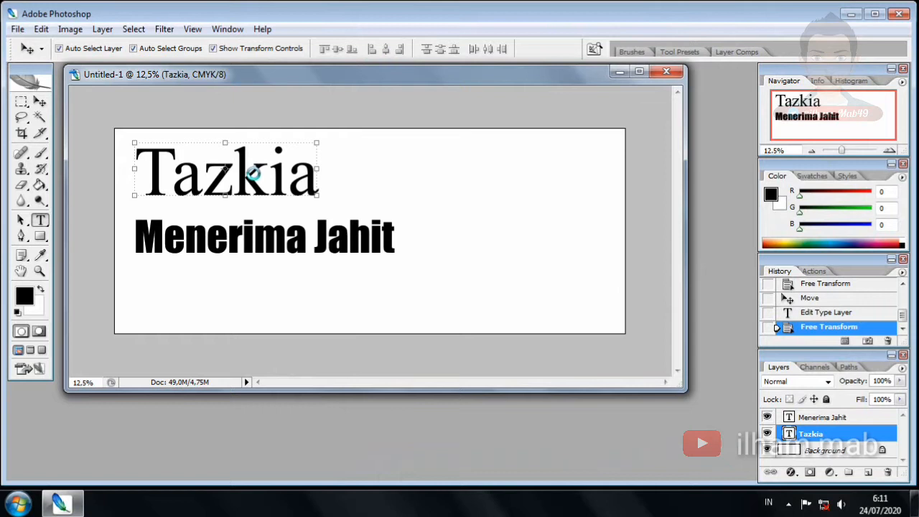
{"action": "left_click", "coordinate": [252, 173]}
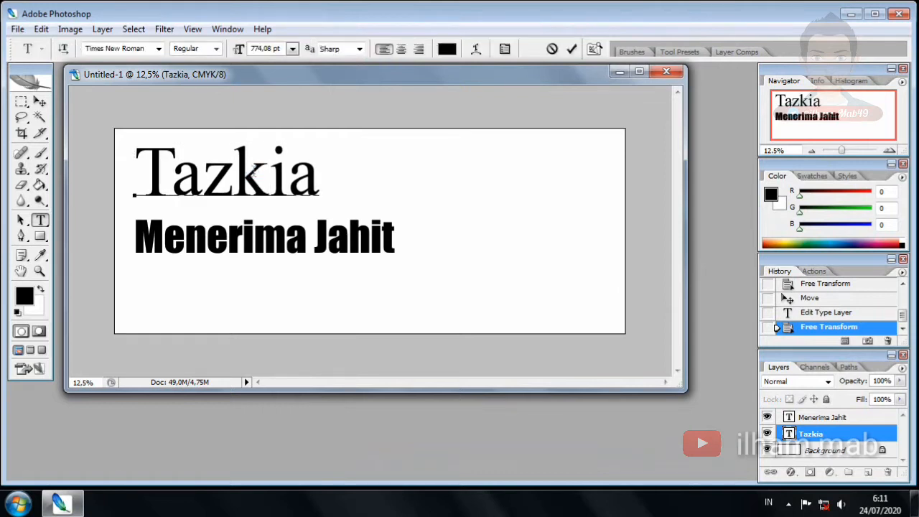
{"action": "key", "text": "ctrl+a"}
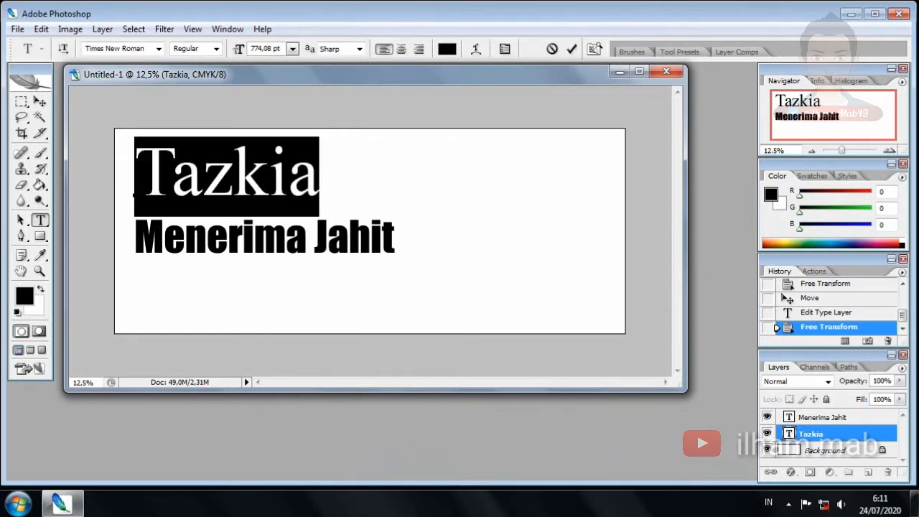
Change the Tazkia font to Balloon XBd BT and commit the edit
{"action": "left_click", "coordinate": [158, 48]}
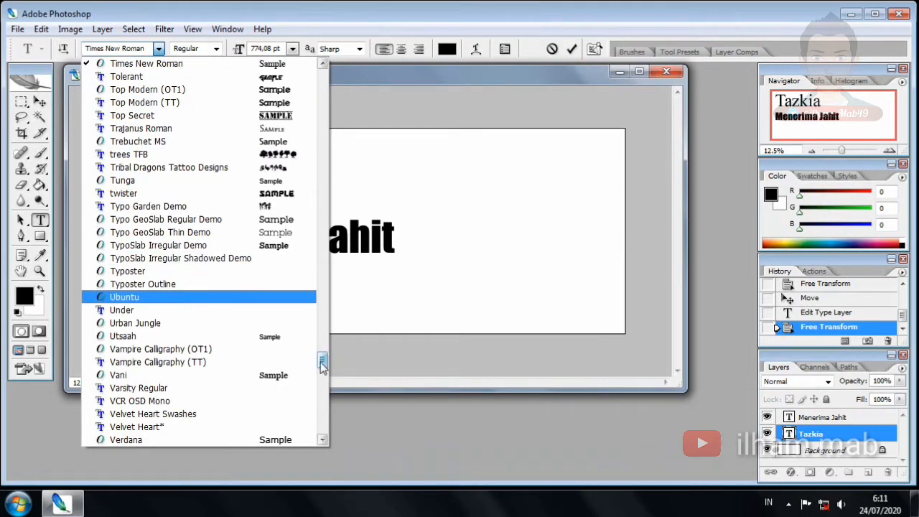
{"action": "left_click_drag", "start_coordinate": [321, 365], "coordinate": [330, 330]}
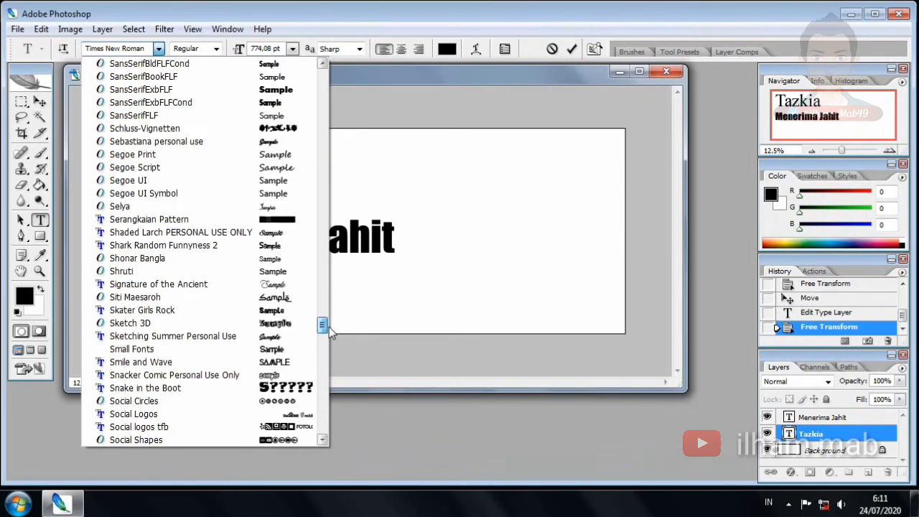
{"action": "scroll", "coordinate": [324, 316], "scroll_direction": "up", "scroll_amount": 15}
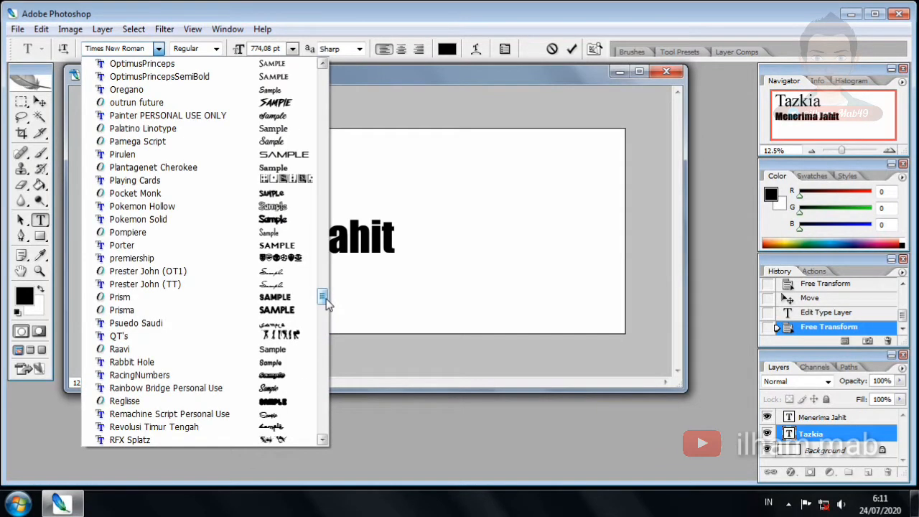
{"action": "left_click_drag", "start_coordinate": [324, 302], "coordinate": [333, 223]}
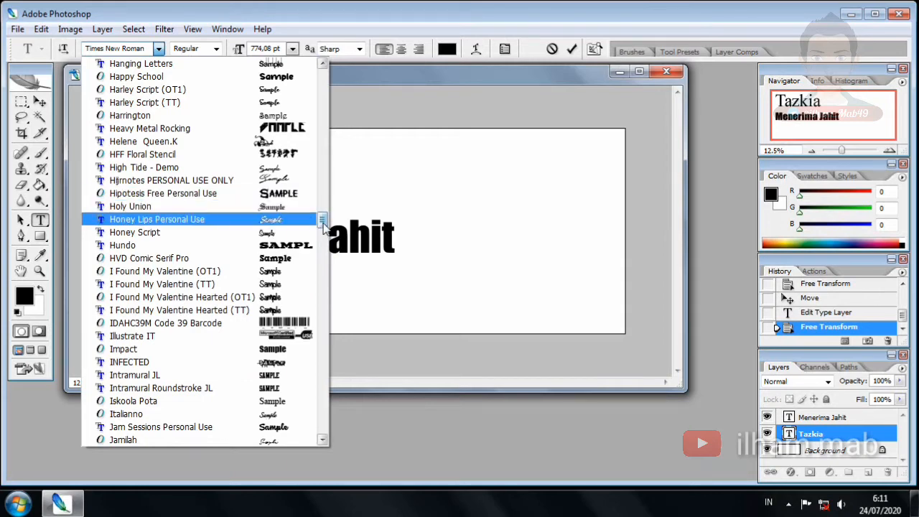
{"action": "left_click_drag", "start_coordinate": [323, 226], "coordinate": [332, 119]}
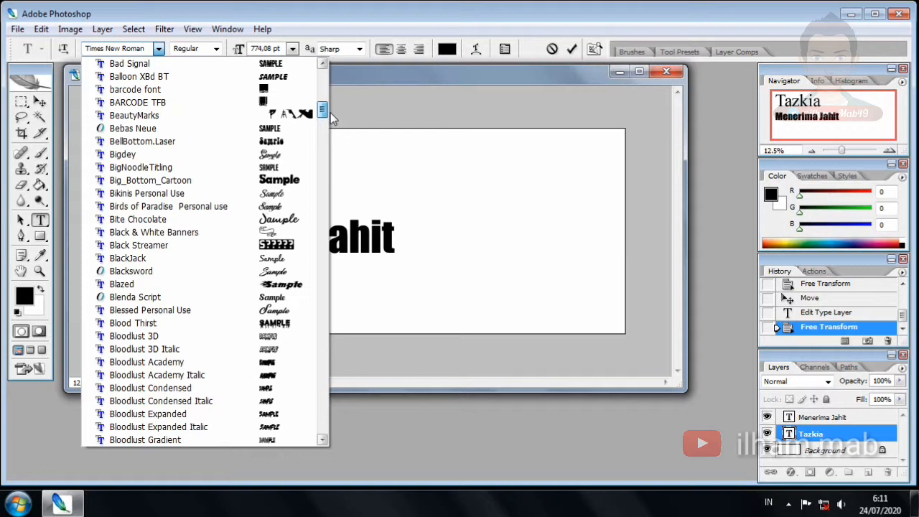
{"action": "left_click", "coordinate": [291, 77]}
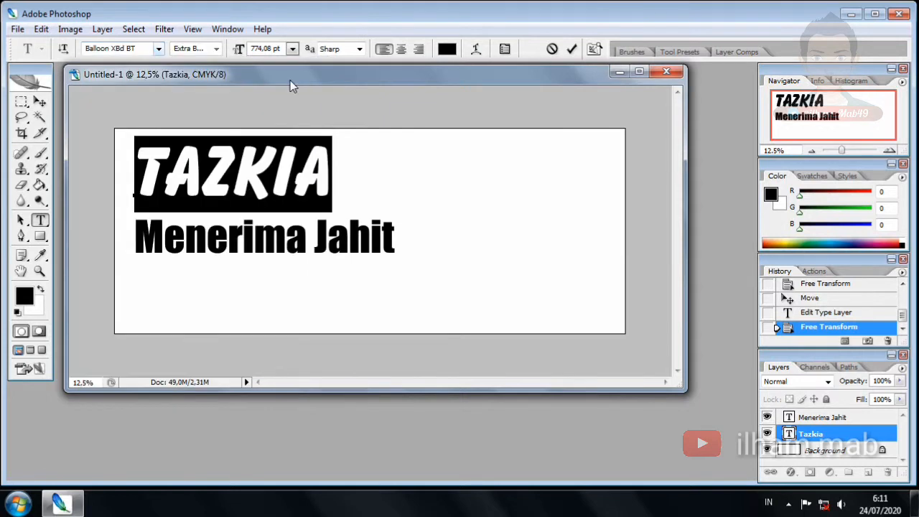
{"action": "left_click", "coordinate": [40, 101]}
{"action": "left_click", "coordinate": [316, 265]}
Scale the TAZKIA and Menerima Jahit layers together to 68.3% and move them up
{"action": "left_click", "coordinate": [272, 246]}
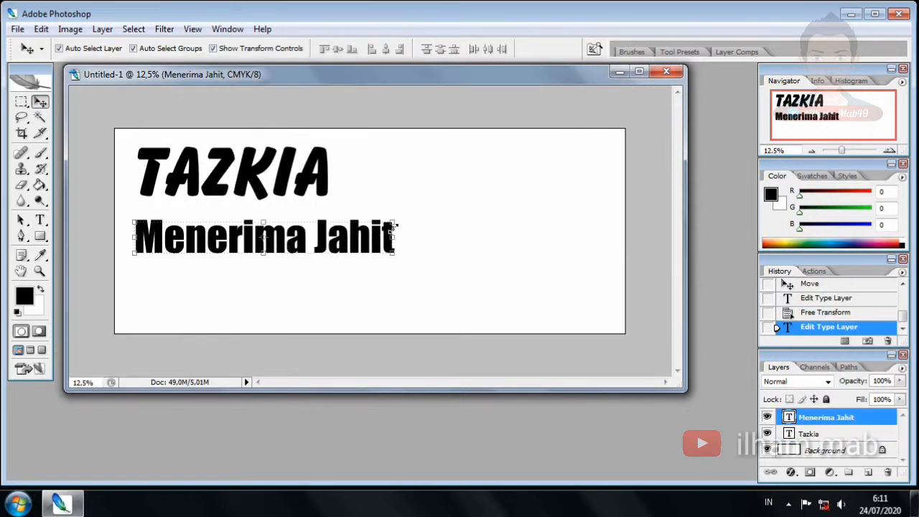
{"action": "left_click", "coordinate": [316, 174], "text": "shift"}
{"action": "key", "text": "ctrl+t"}
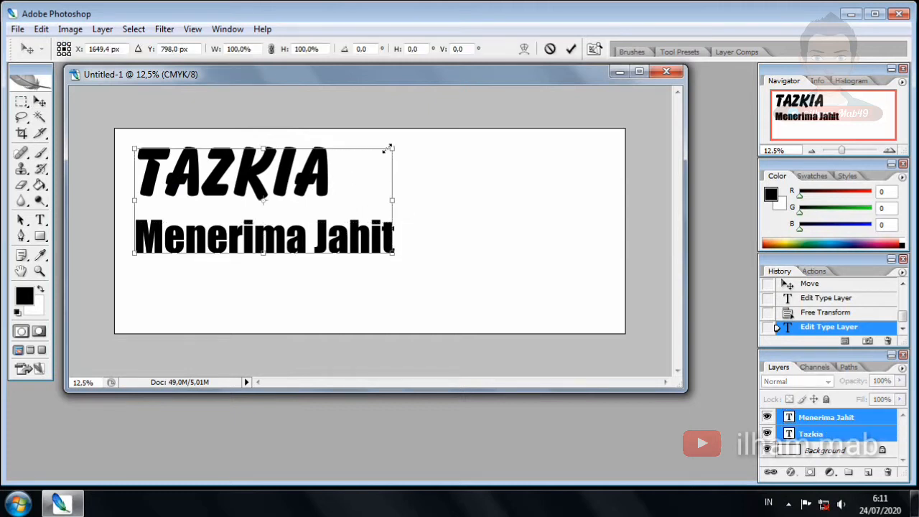
{"action": "left_click_drag", "start_coordinate": [392, 149], "coordinate": [310, 182]}
{"action": "left_click_drag", "start_coordinate": [256, 209], "coordinate": [252, 173]}
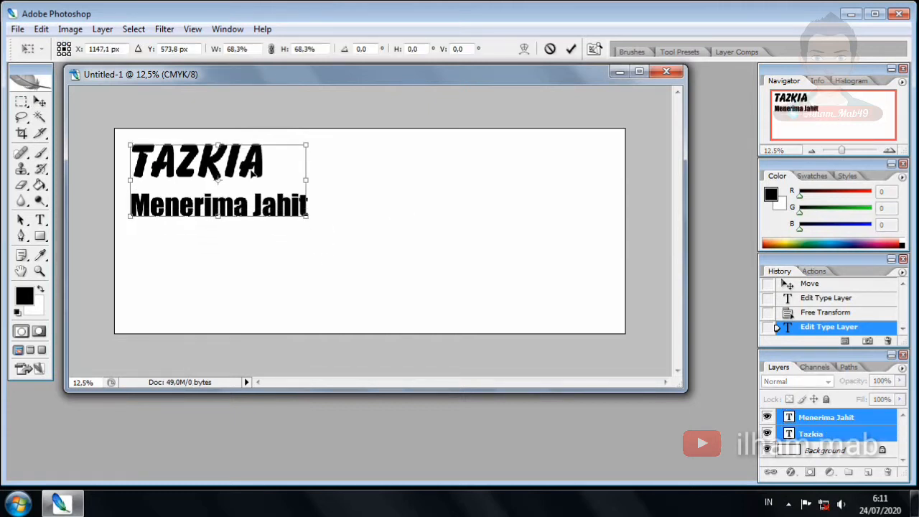
{"action": "key", "text": "Return"}
{"action": "left_click", "coordinate": [440, 231]}
Add '- Gamis', '- Kemeja', '- Blezer' lines and start another item below Menerima Jahit
{"action": "left_click", "coordinate": [266, 206]}
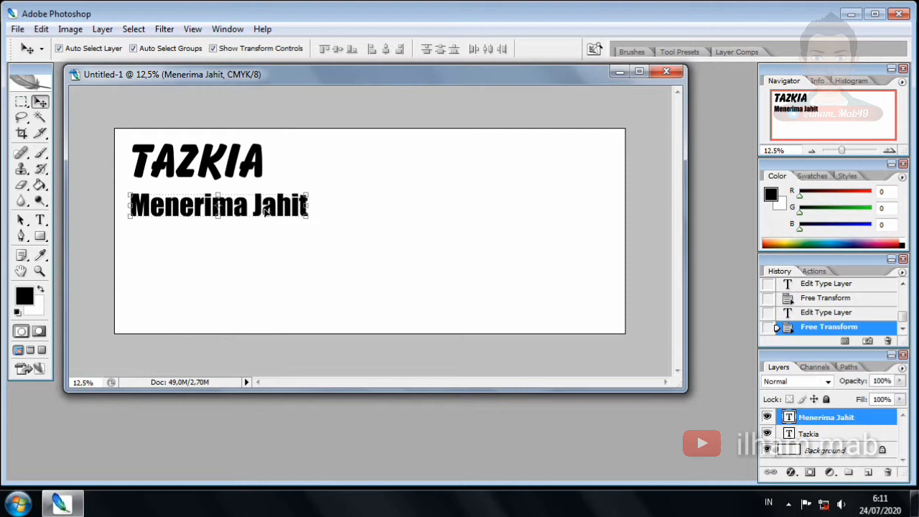
{"action": "key", "text": "t"}
{"action": "left_click", "coordinate": [276, 208]}
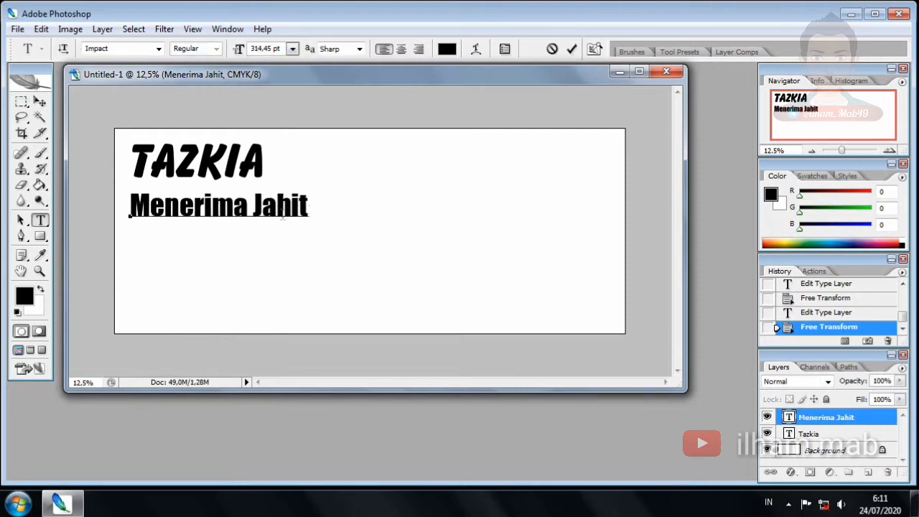
{"action": "left_click", "coordinate": [309, 206]}
{"action": "type", "text": "- Gamis"}
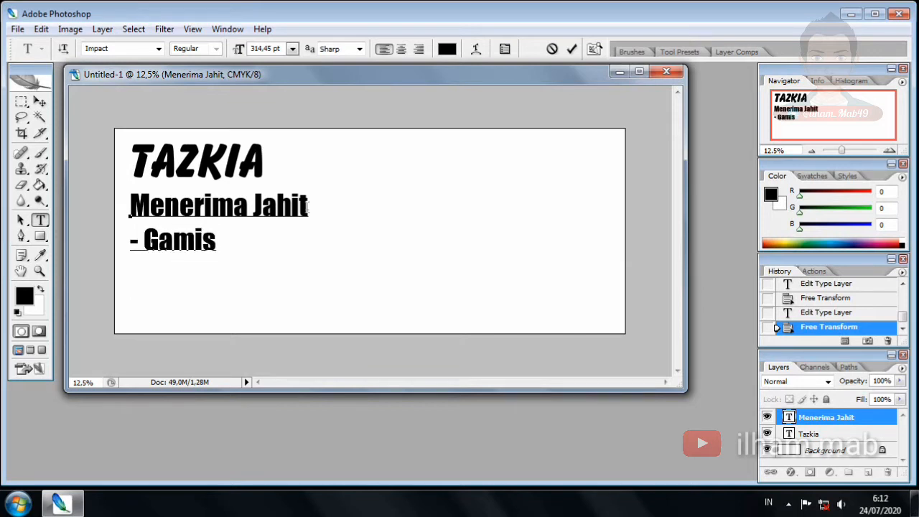
{"action": "key", "text": "Return"}
{"action": "type", "text": "- Keme"}
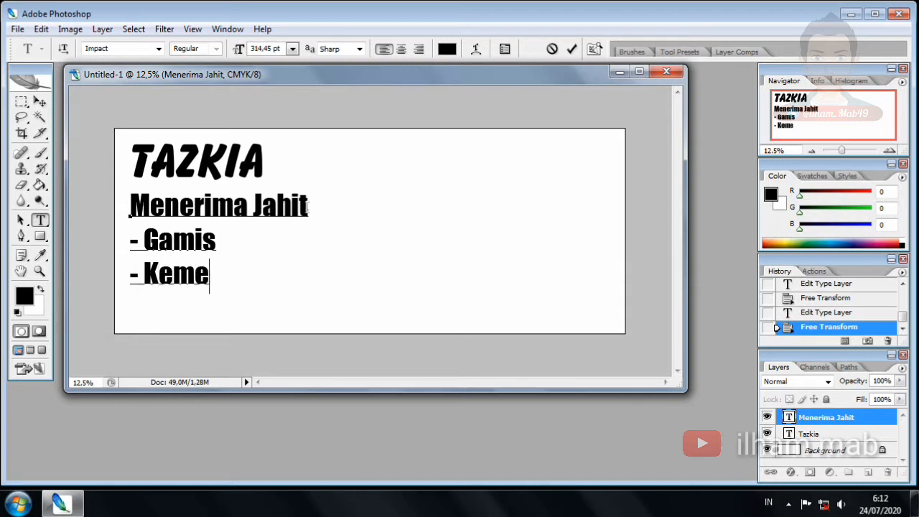
{"action": "type", "text": "ja -"}
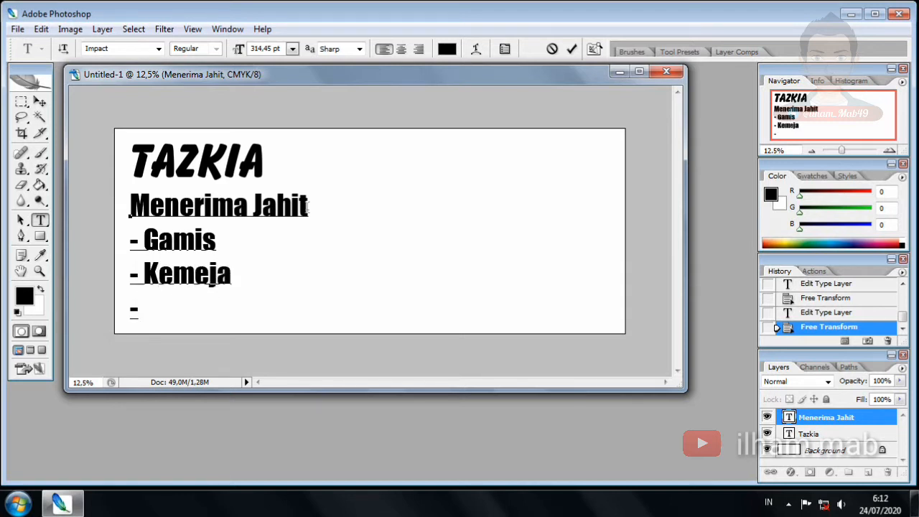
{"action": "type", "text": " Ble"}
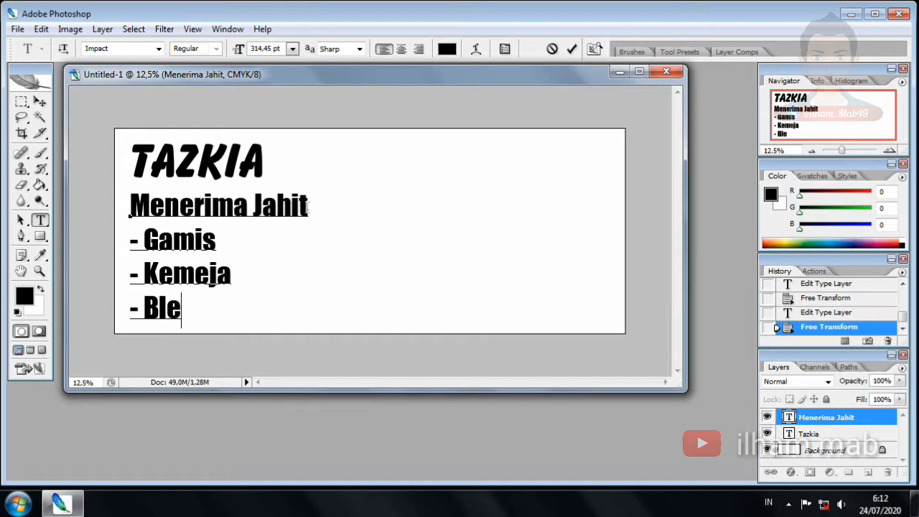
{"action": "type", "text": "zer"}
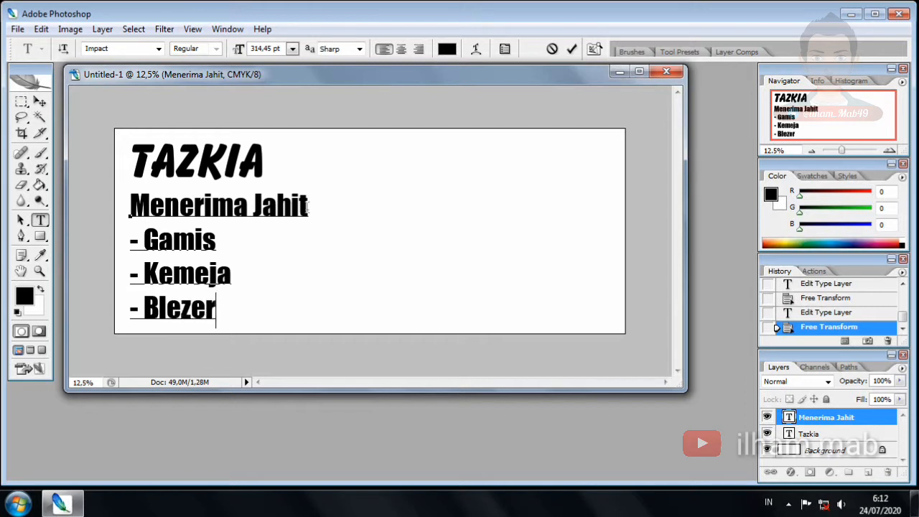
{"action": "key", "text": "Return"}
{"action": "type", "text": "- D"}
Shrink the list to about 86% and finish it with '- Bluse' and '- Seragam Sekolah'
{"action": "left_click", "coordinate": [39, 102]}
{"action": "left_click_drag", "start_coordinate": [304, 353], "coordinate": [280, 322]}
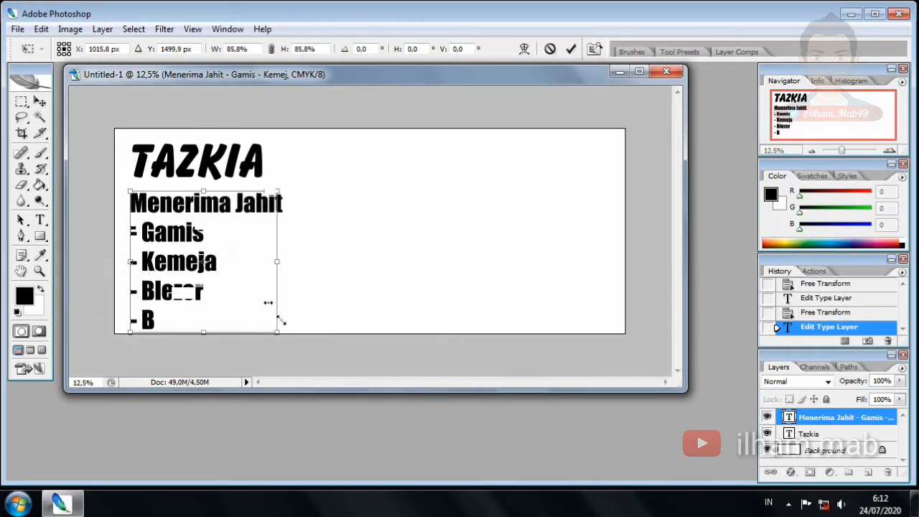
{"action": "key", "text": "Return"}
{"action": "key", "text": "t"}
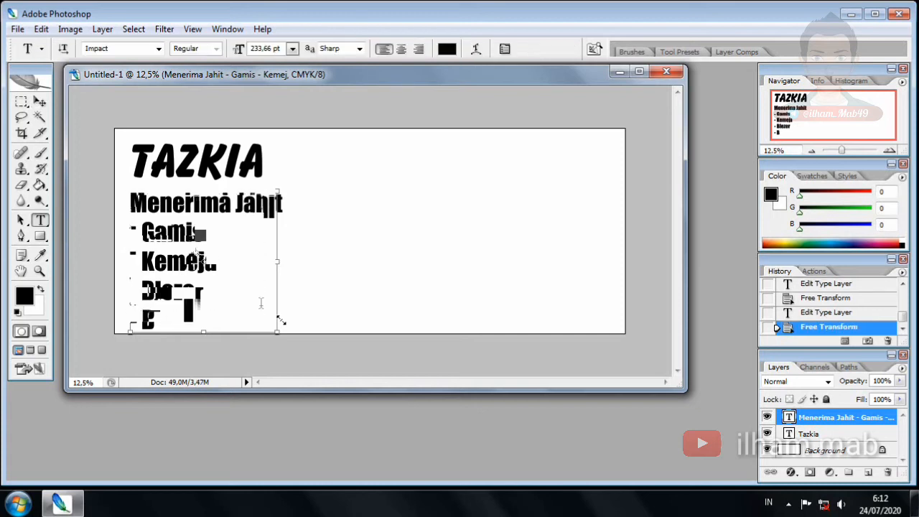
{"action": "left_click", "coordinate": [154, 303]}
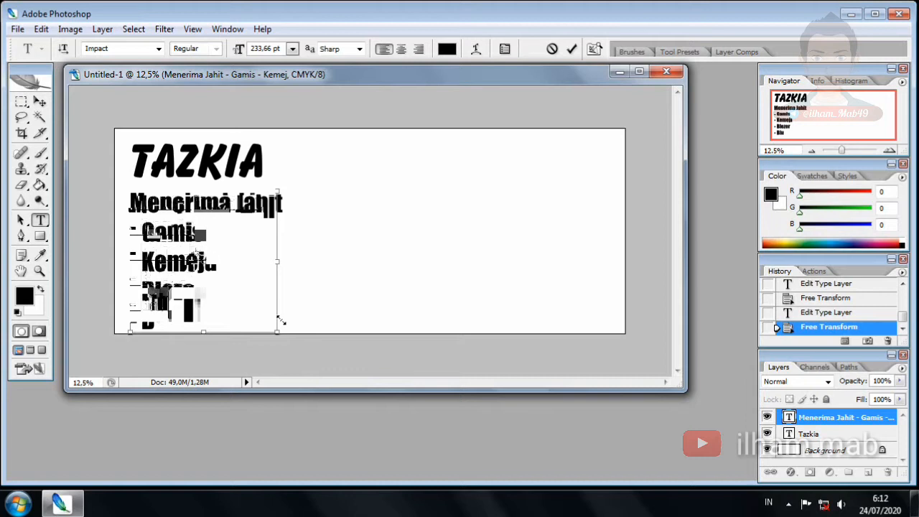
{"action": "type", "text": "luse"}
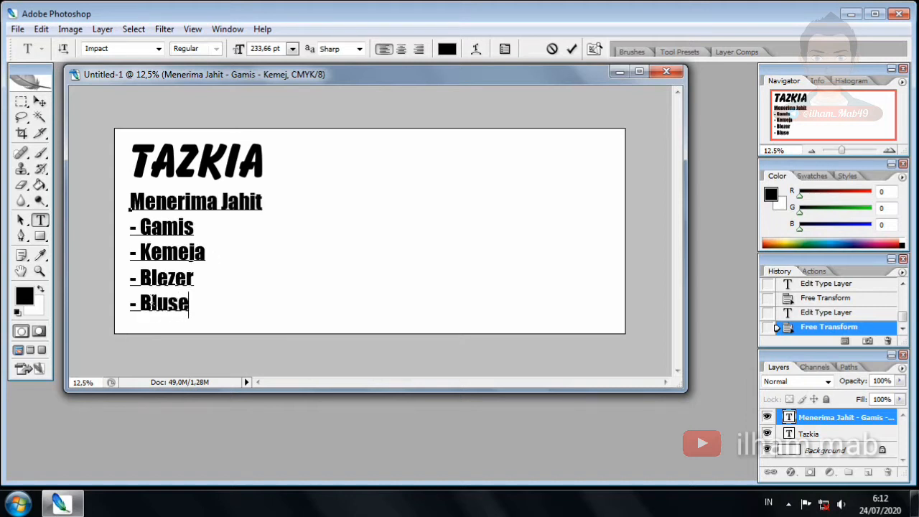
{"action": "key", "text": "Return"}
{"action": "type", "text": "- Seragam"}
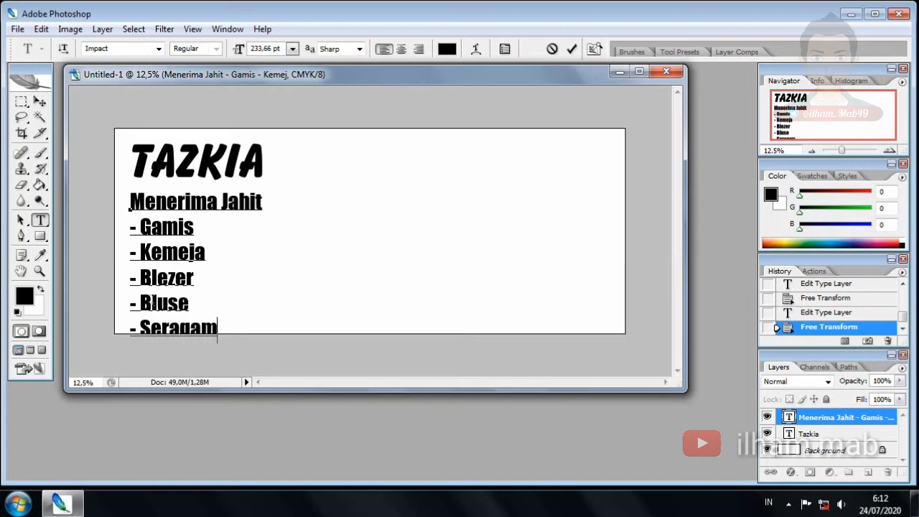
{"action": "type", "text": " Sekolah"}
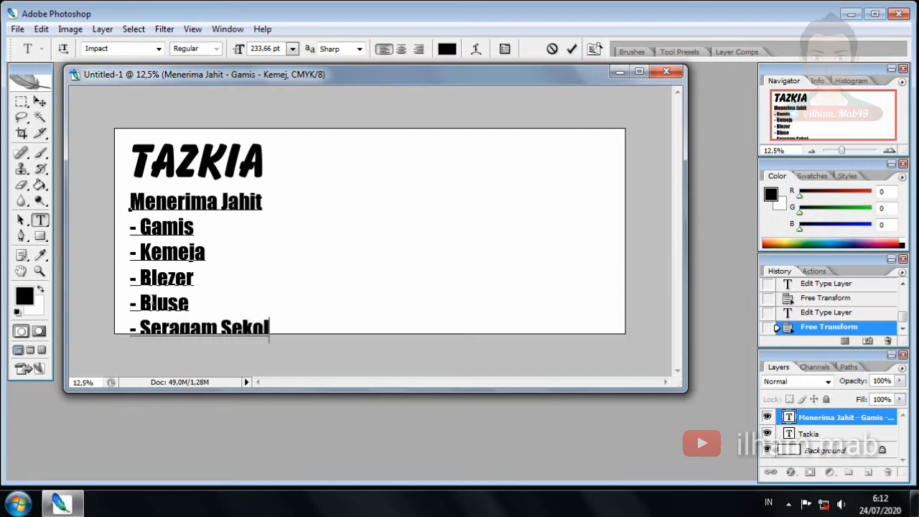
Scale the finished list block down again so it fits inside the banner
{"action": "left_click", "coordinate": [40, 102]}
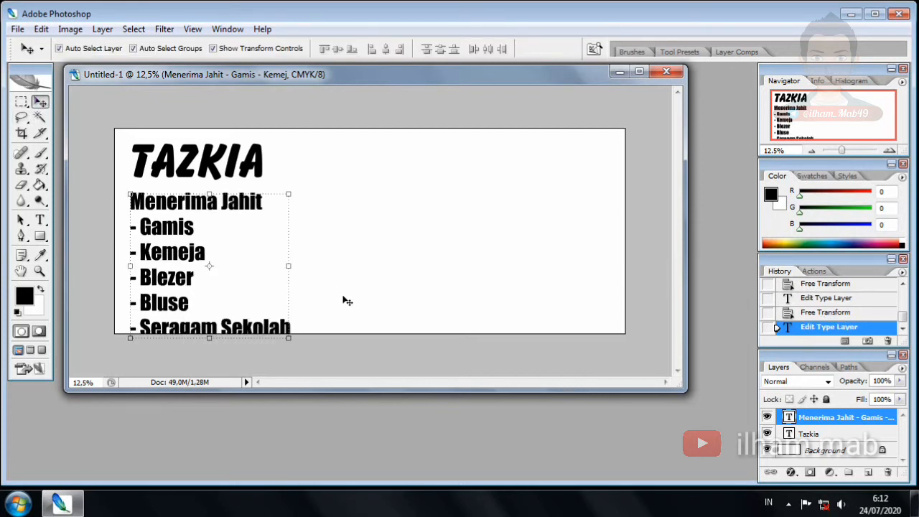
{"action": "left_click", "coordinate": [290, 343]}
{"action": "left_click_drag", "start_coordinate": [290, 344], "coordinate": [273, 323]}
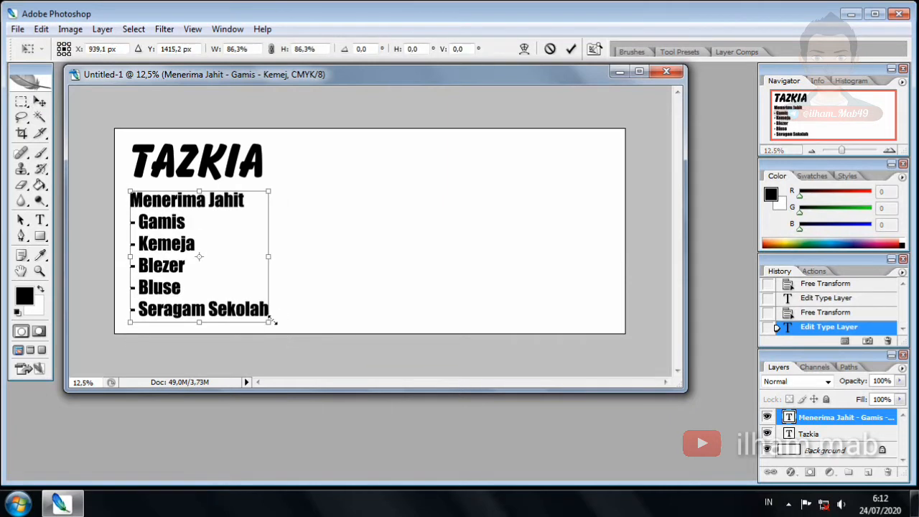
{"action": "key", "text": "Return"}
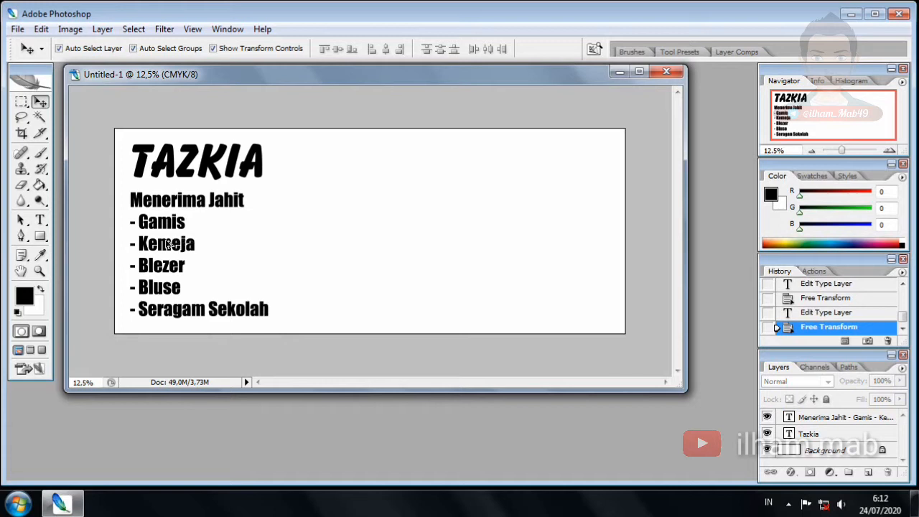
Copy the list block beside the original and replace its text with 'Hubungi :'
{"action": "left_click_drag", "start_coordinate": [161, 243], "coordinate": [333, 245]}
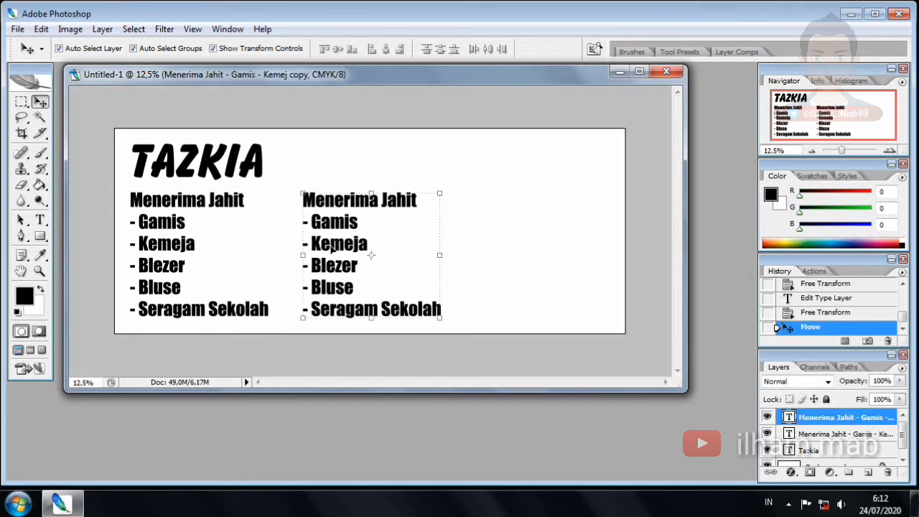
{"action": "key", "text": "t"}
{"action": "key", "text": "ctrl+a"}
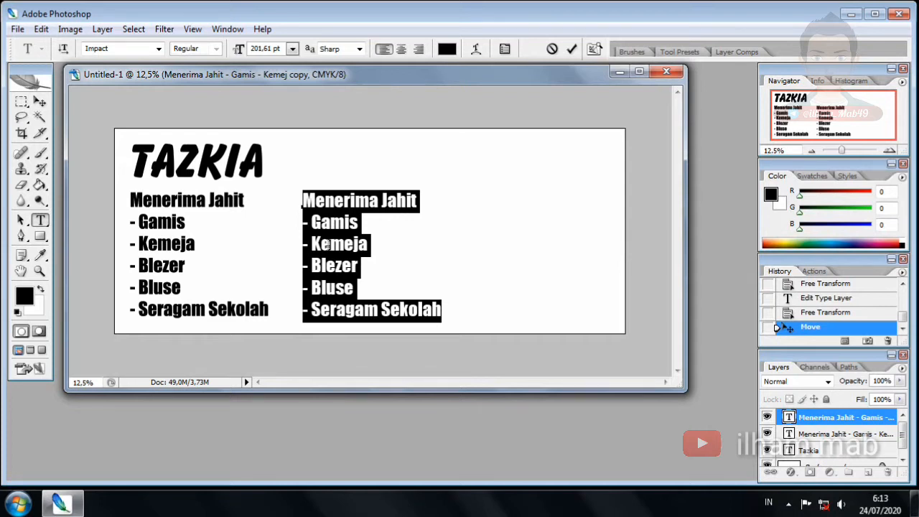
{"action": "type", "text": "Hubungi"}
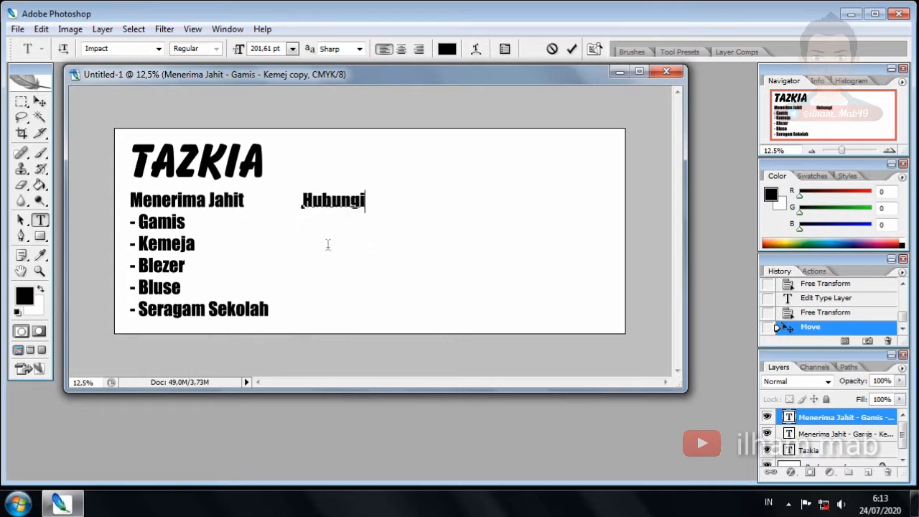
{"action": "type", "text": " :"}
Add three dash-prefixed phone number lines under 'Hubungi :'
{"action": "key", "text": "Return"}
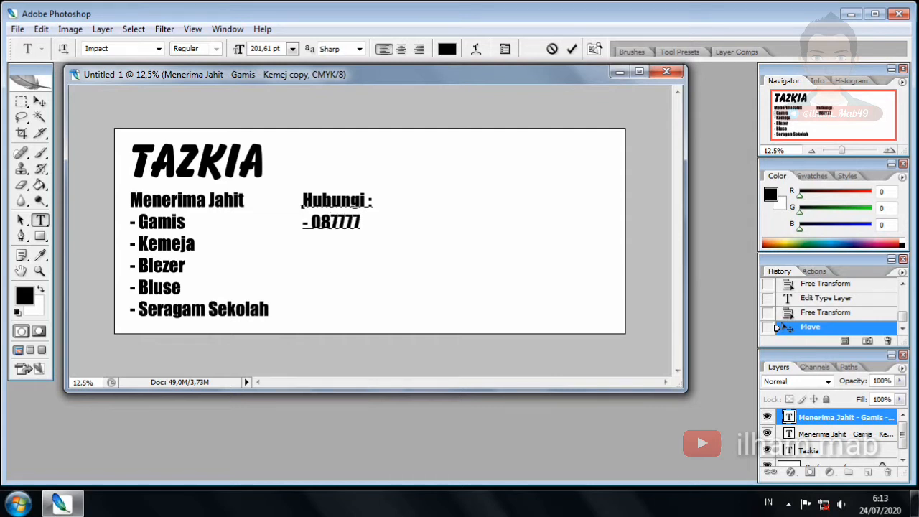
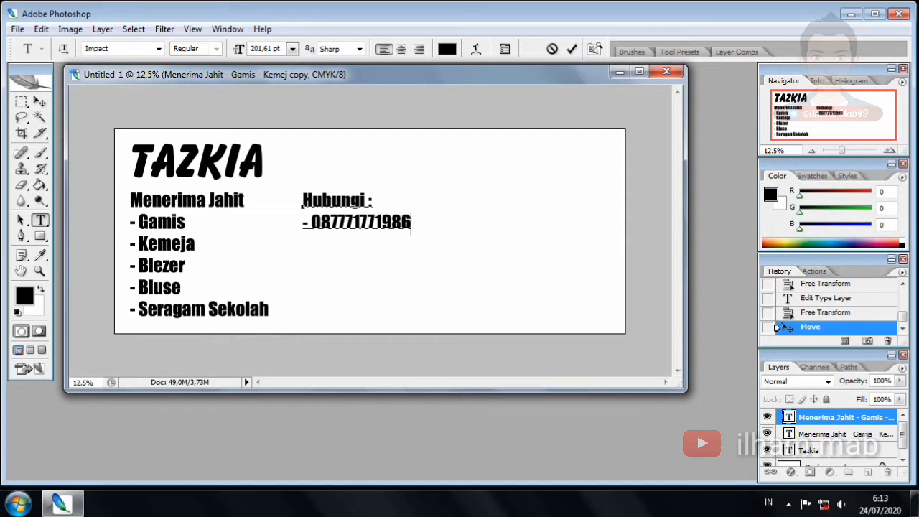
{"action": "key", "text": "Return"}
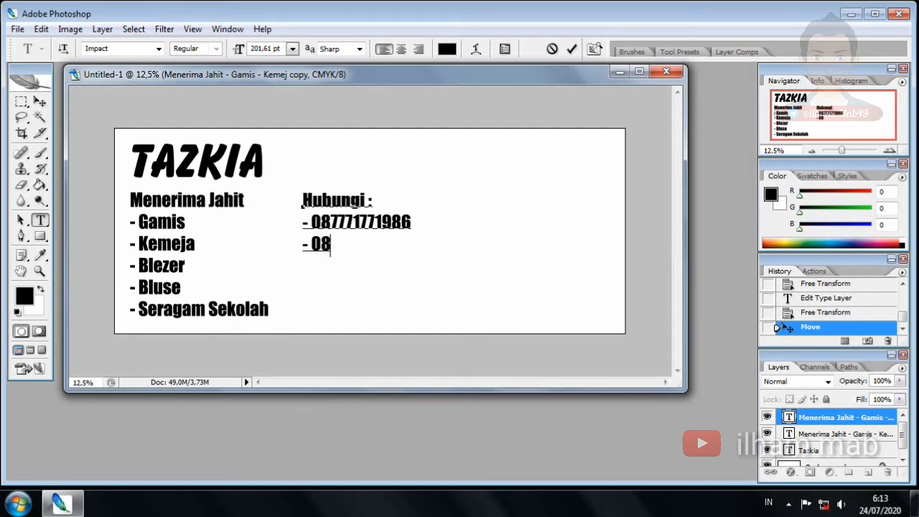
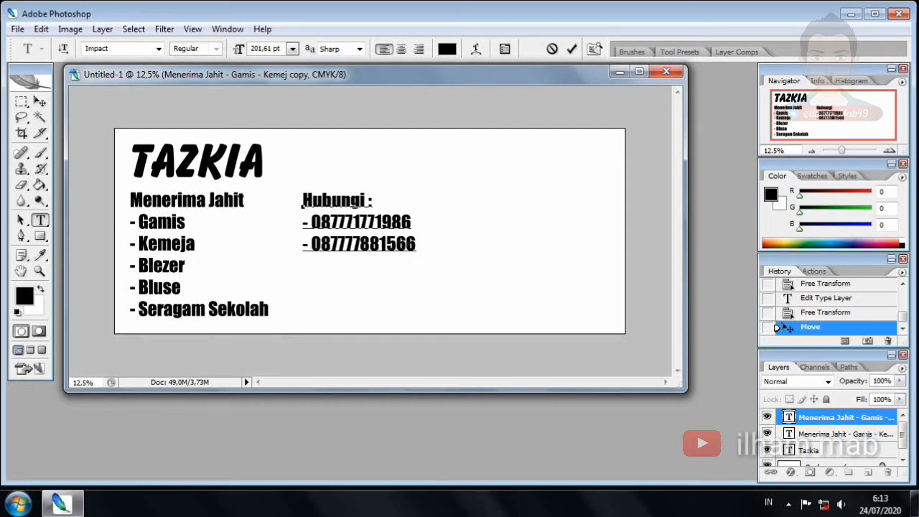
{"action": "key", "text": "Return"}
{"action": "type", "text": "- 01"}
{"action": "key", "text": "BackSpace"}
{"action": "key", "text": "BackSpace"}
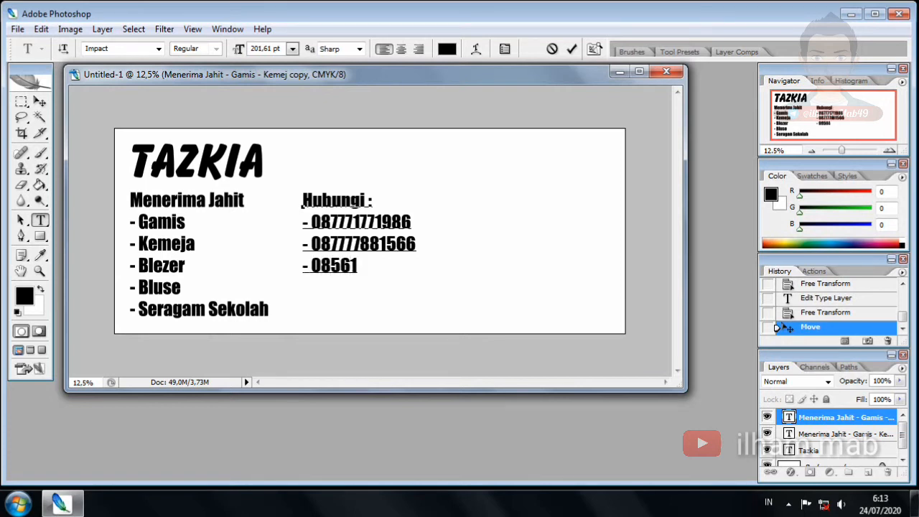
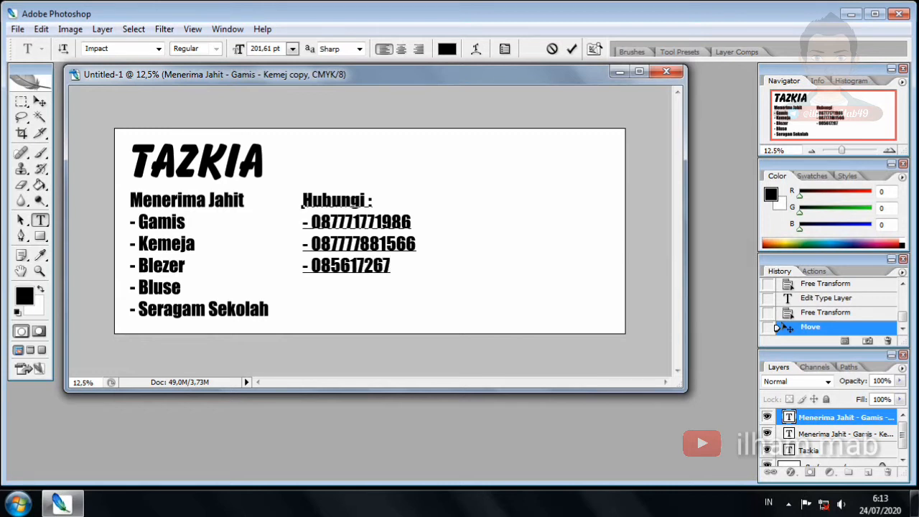
Move the contact block to the banner's lower right
{"action": "left_click", "coordinate": [40, 102]}
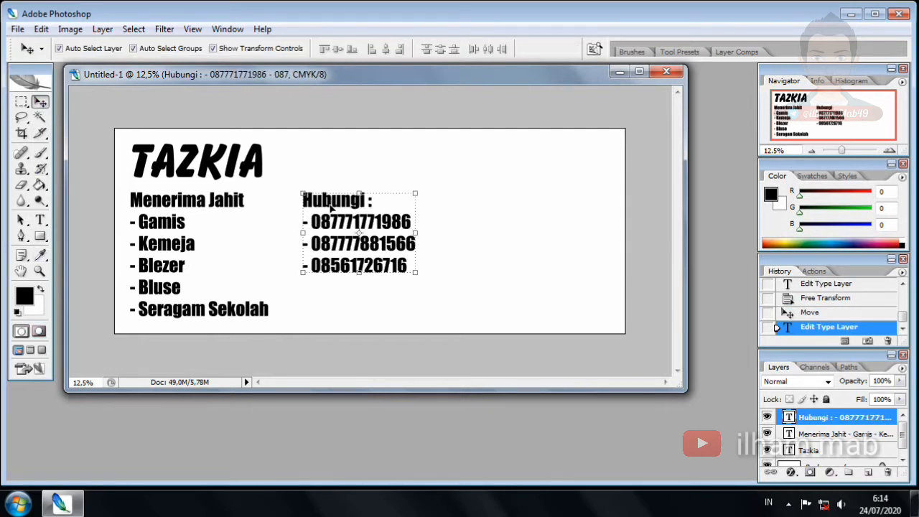
{"action": "left_click_drag", "start_coordinate": [335, 208], "coordinate": [515, 257]}
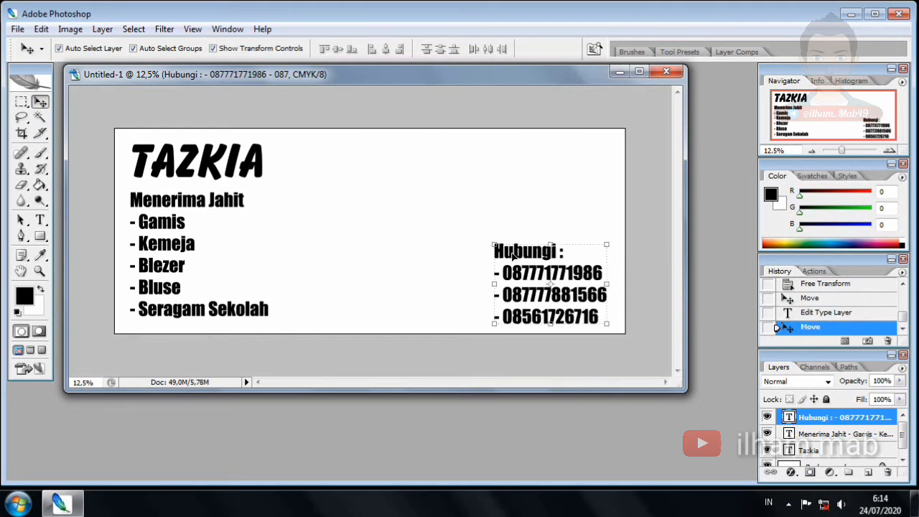
{"action": "left_click", "coordinate": [384, 198]}
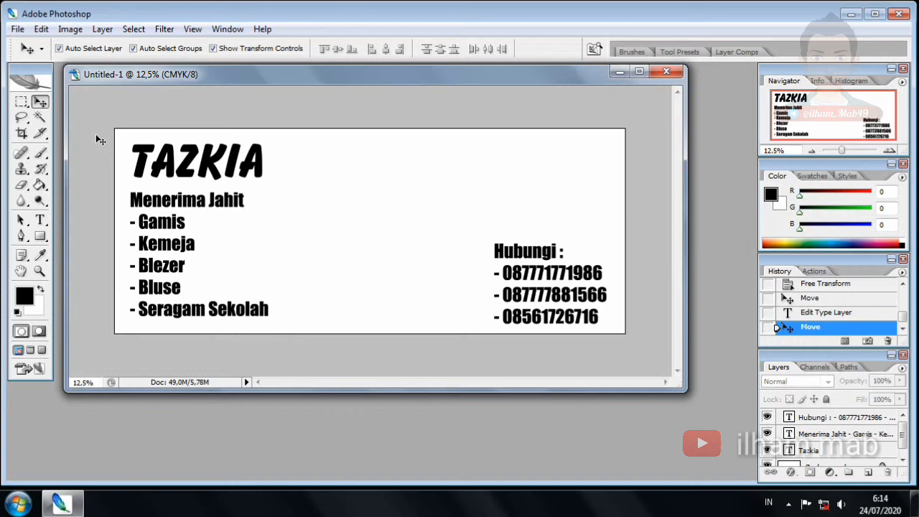
Append COLLECTION to the TAZKIA title and shift it right toward the centre
{"action": "key", "text": "t"}
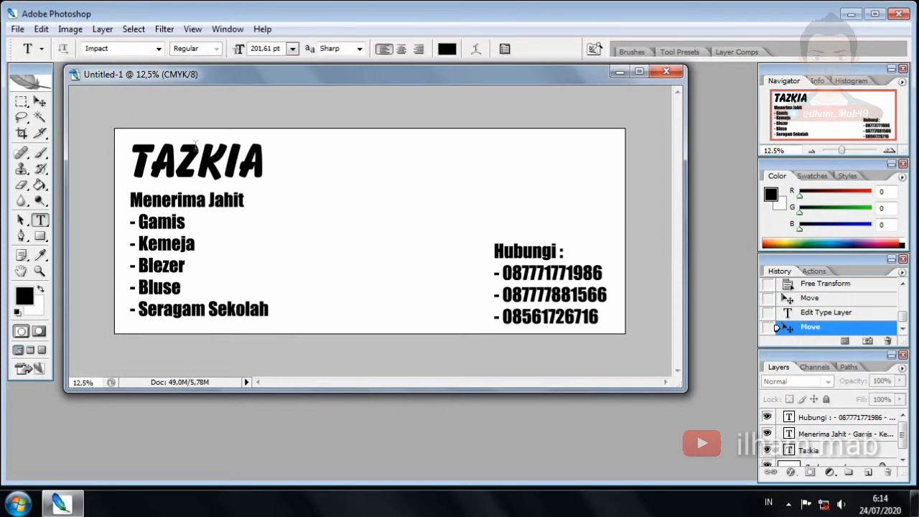
{"action": "left_click", "coordinate": [195, 146]}
{"action": "left_click", "coordinate": [265, 154]}
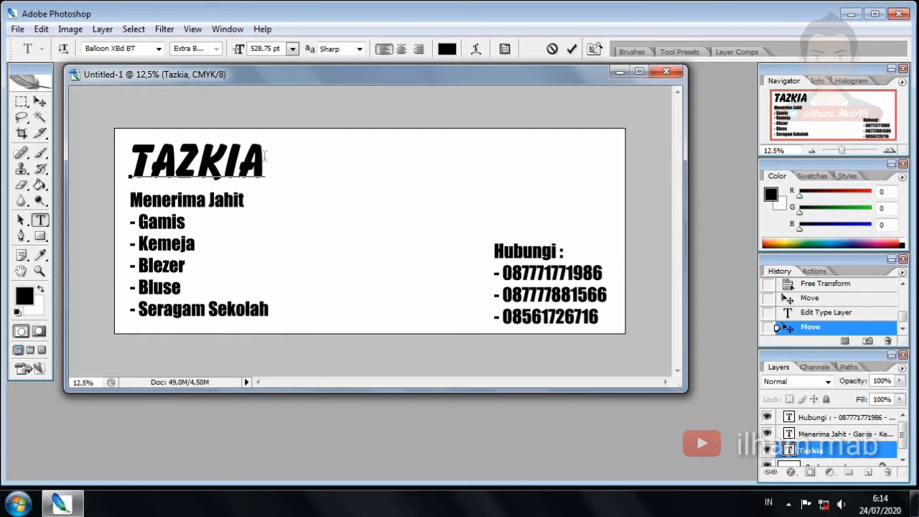
{"action": "type", "text": "CO"}
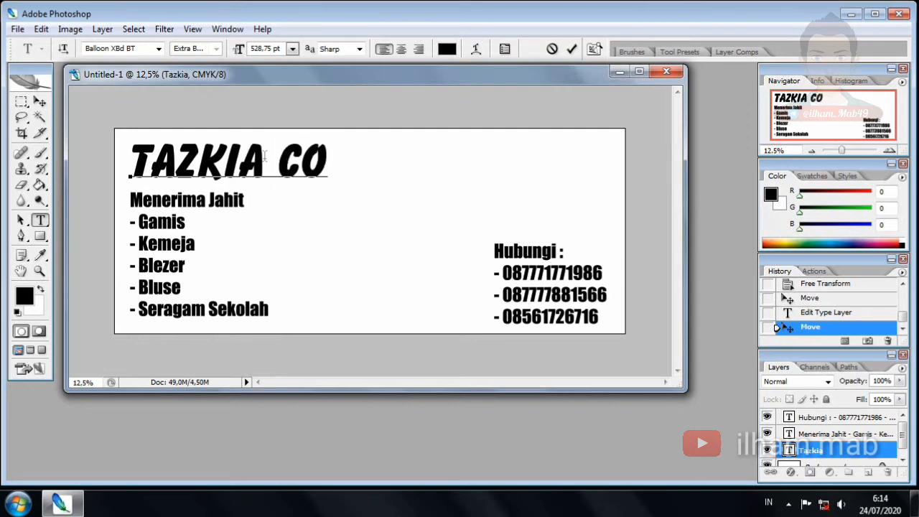
{"action": "type", "text": "LLECTION"}
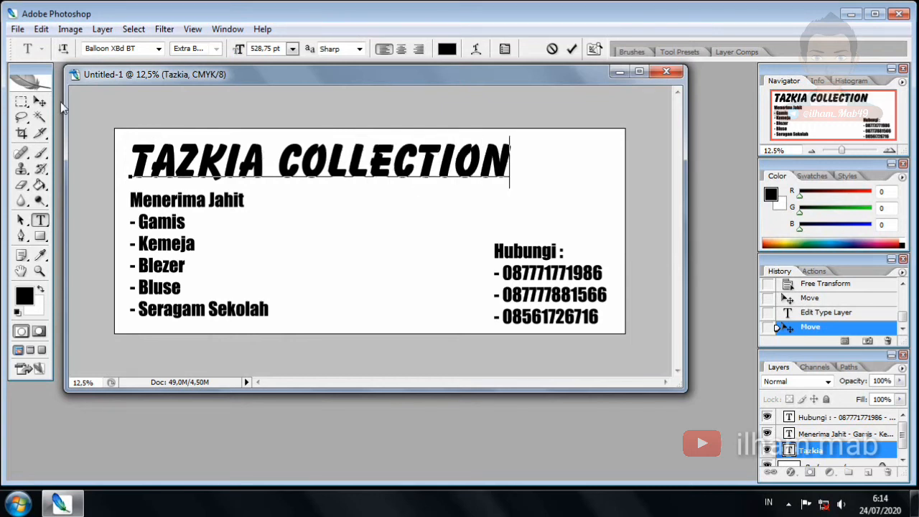
{"action": "left_click", "coordinate": [40, 101]}
{"action": "left_click_drag", "start_coordinate": [322, 164], "coordinate": [359, 164]}
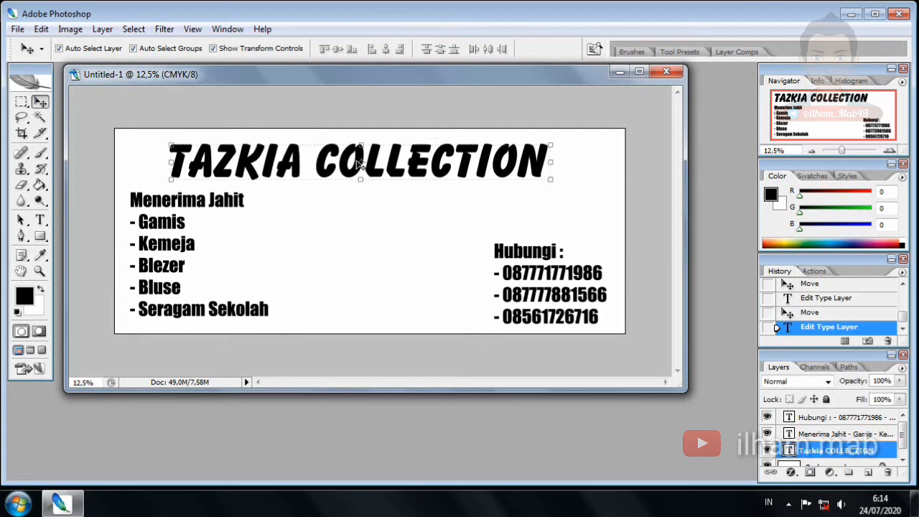
Hide the title, Menerima Jahit and Hubungi text layers
{"action": "left_click", "coordinate": [766, 450]}
{"action": "left_click", "coordinate": [768, 434]}
{"action": "left_click", "coordinate": [767, 417]}
{"action": "scroll", "coordinate": [836, 443], "scroll_direction": "down", "scroll_amount": 1}
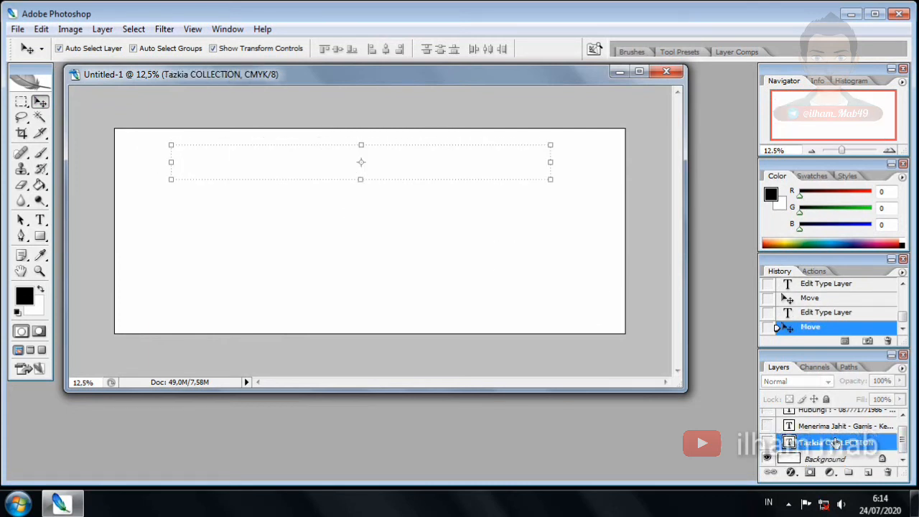
Convert the Background into an editable Layer 0
{"action": "double_click", "coordinate": [825, 458]}
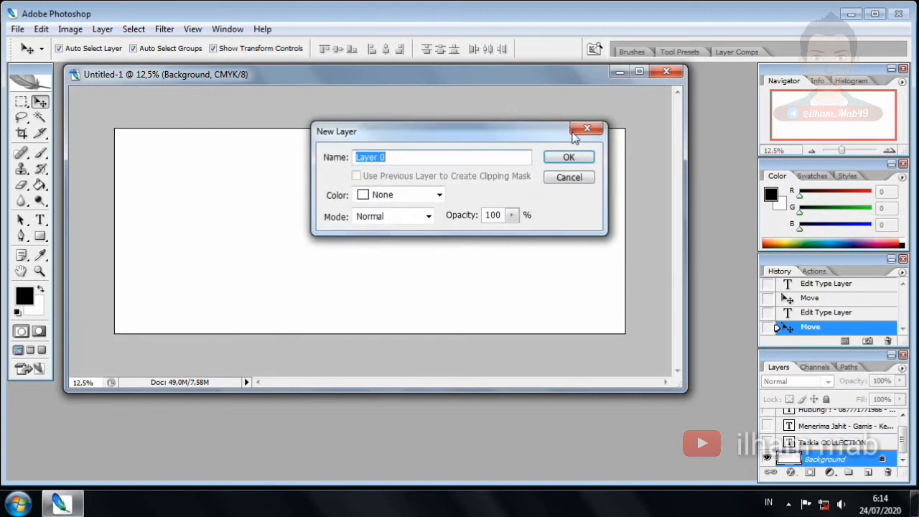
{"action": "left_click", "coordinate": [583, 130]}
{"action": "double_click", "coordinate": [826, 458]}
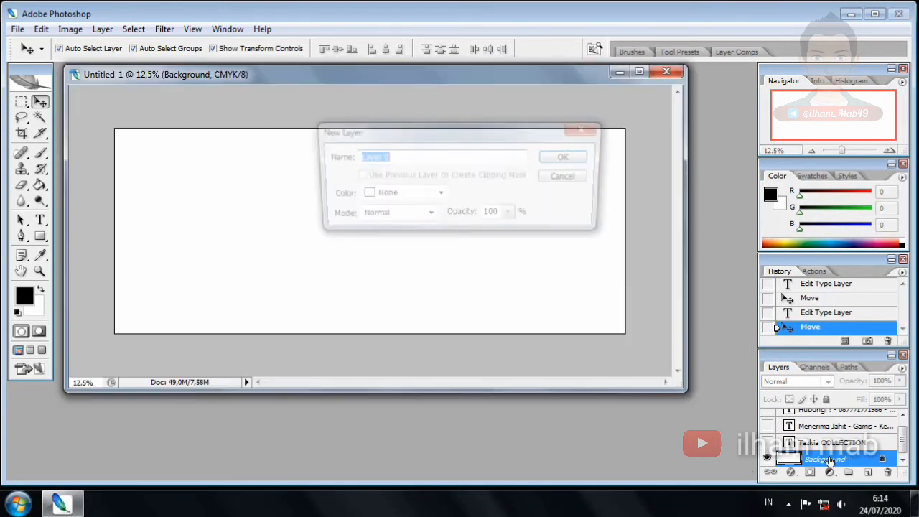
{"action": "left_click", "coordinate": [577, 156]}
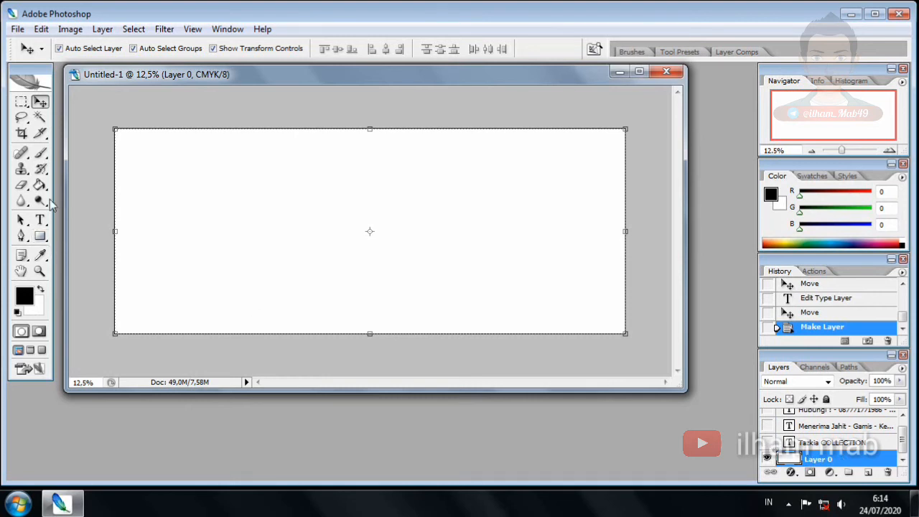
Choose the Gradient Tool and set the foreground colour to green 00a650
{"action": "left_click", "coordinate": [40, 186]}
{"action": "left_click_drag", "start_coordinate": [42, 188], "coordinate": [83, 188]}
{"action": "left_click", "coordinate": [26, 299]}
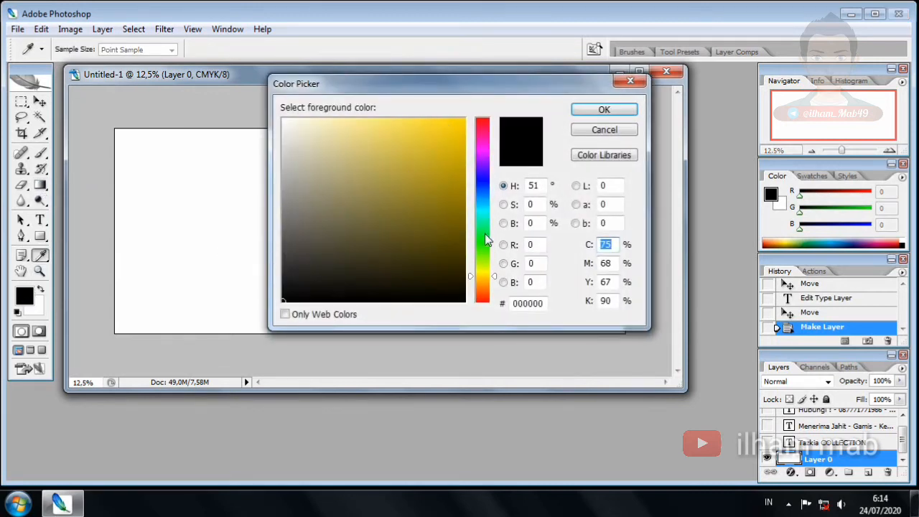
{"action": "left_click", "coordinate": [482, 250]}
{"action": "left_click_drag", "start_coordinate": [379, 156], "coordinate": [491, 76]}
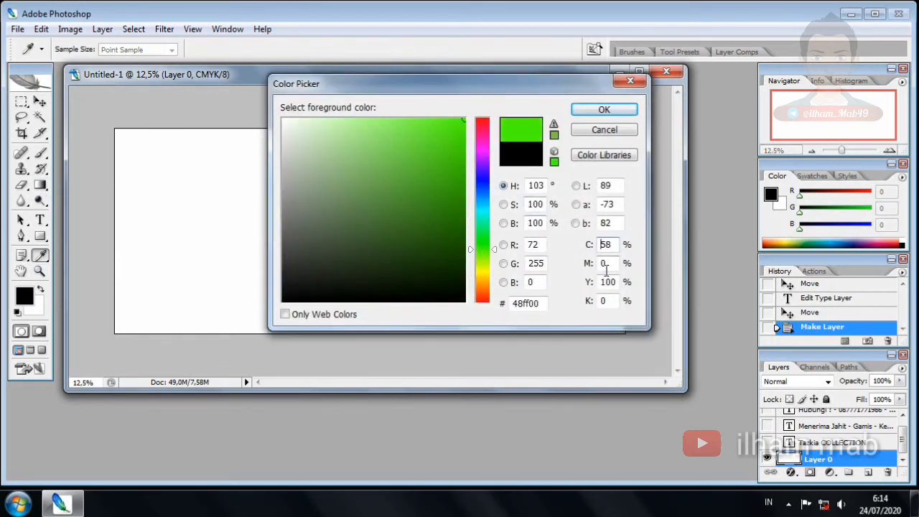
{"action": "double_click", "coordinate": [613, 245]}
{"action": "type", "text": "100"}
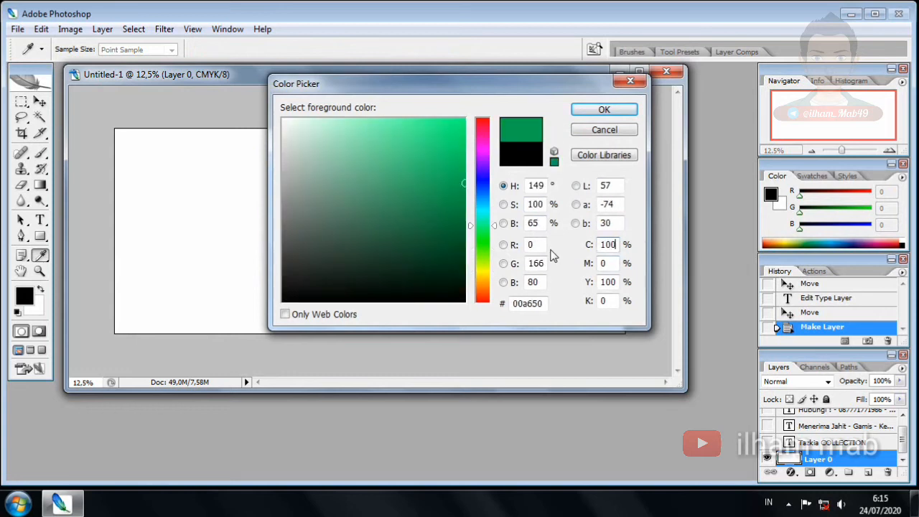
{"action": "left_click", "coordinate": [617, 114]}
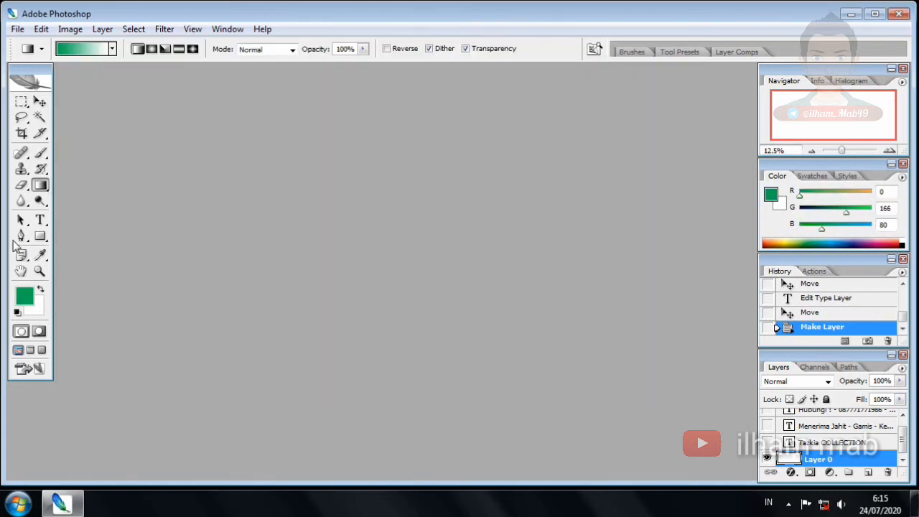
Swap the colours, then set the new foreground to yellow fff200 (R 255, G 242, B 0)
{"action": "left_click", "coordinate": [41, 291]}
{"action": "left_click", "coordinate": [29, 300]}
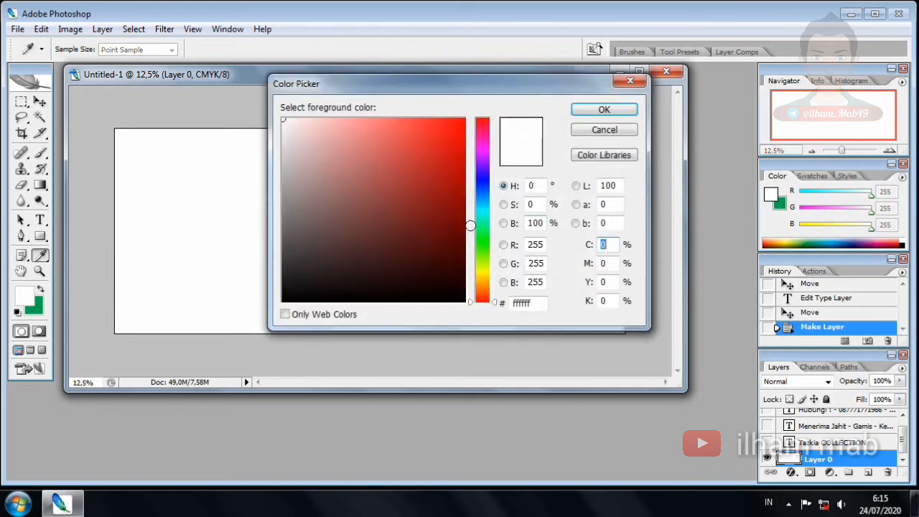
{"action": "left_click_drag", "start_coordinate": [481, 290], "coordinate": [481, 271]}
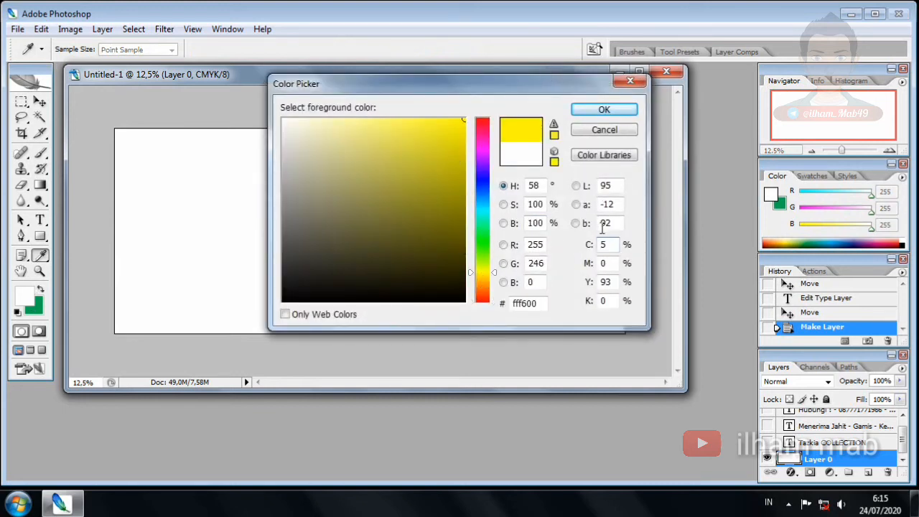
{"action": "left_click_drag", "start_coordinate": [610, 245], "coordinate": [583, 249]}
{"action": "type", "text": "0"}
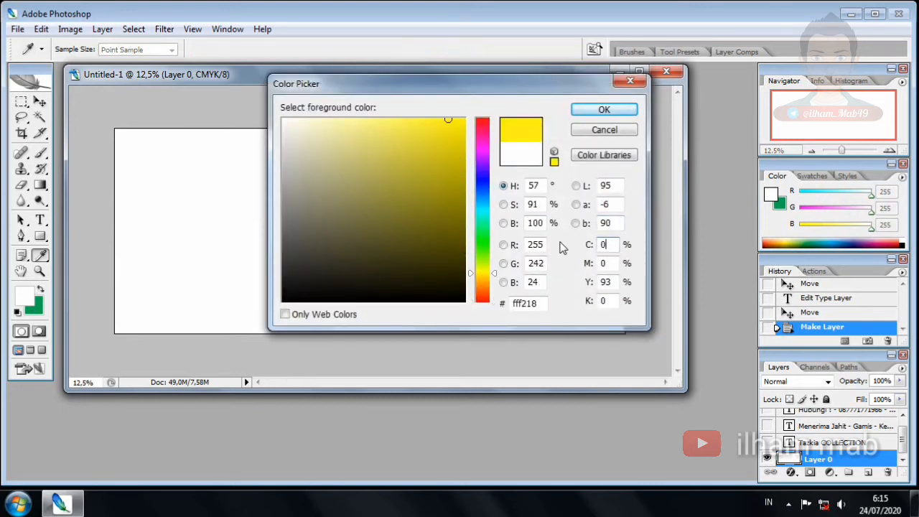
{"action": "left_click_drag", "start_coordinate": [612, 282], "coordinate": [589, 285]}
{"action": "type", "text": "100"}
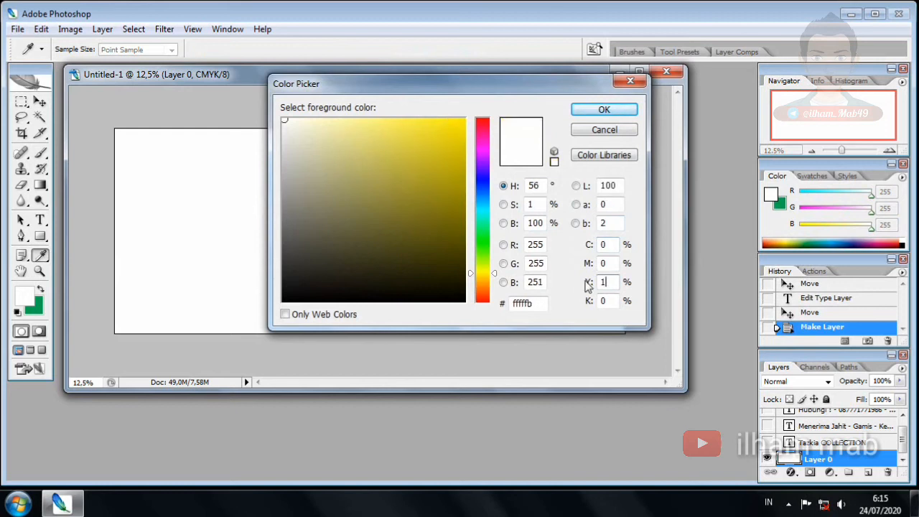
{"action": "left_click", "coordinate": [604, 110]}
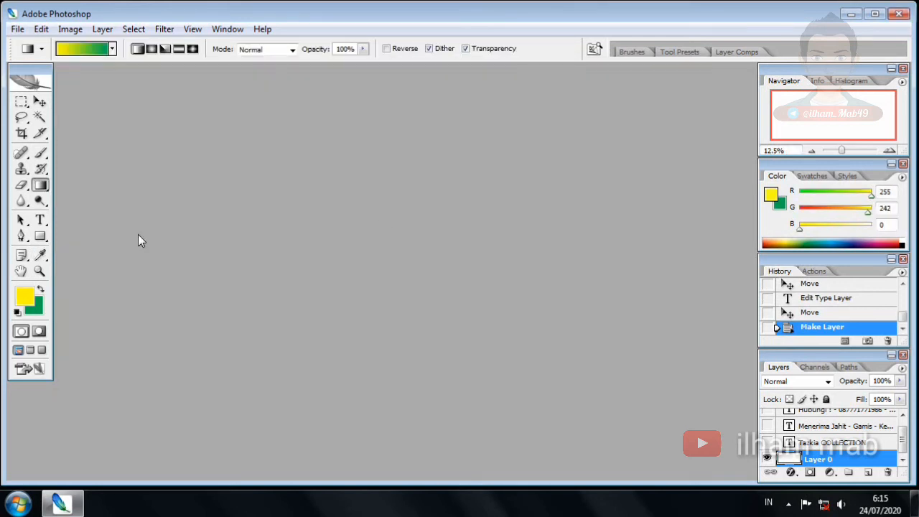
{"action": "left_click", "coordinate": [805, 459]}
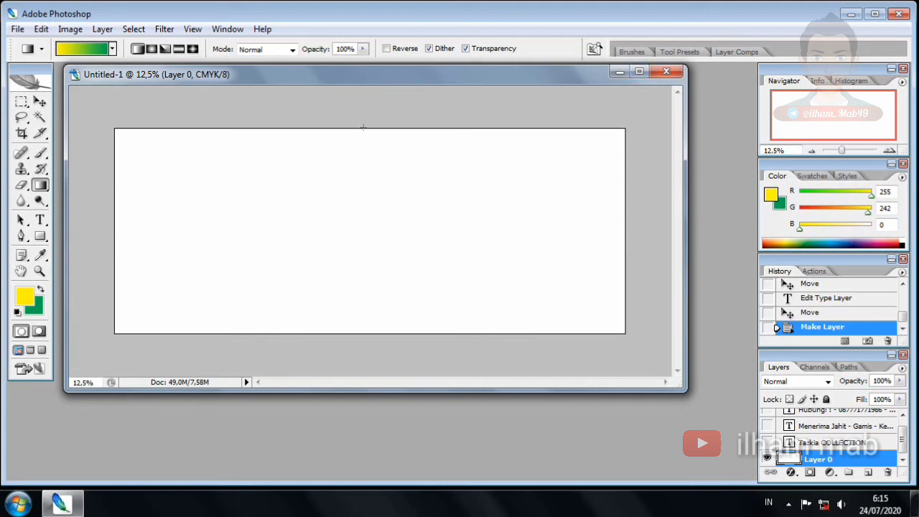
Fill Layer 0 with a top-to-bottom yellow-to-green gradient and show the title and services layers
{"action": "left_click_drag", "start_coordinate": [363, 127], "coordinate": [362, 267]}
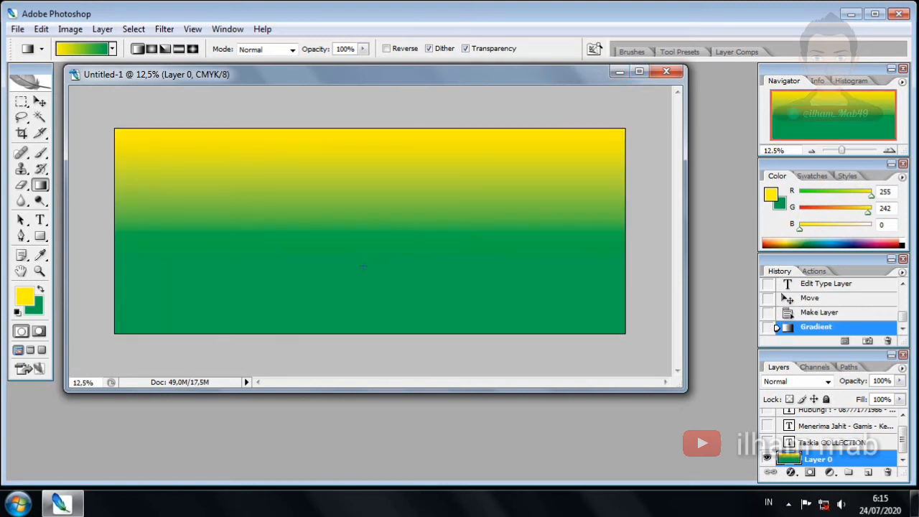
{"action": "key", "text": "v"}
{"action": "left_click", "coordinate": [766, 439]}
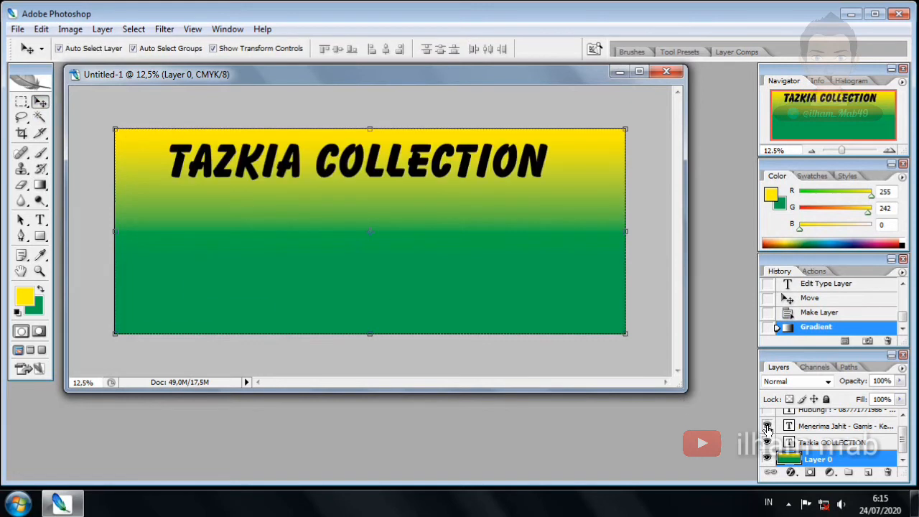
{"action": "left_click", "coordinate": [767, 426]}
Show the Hubungi contact layer and nudge the title slightly right and up
{"action": "scroll", "coordinate": [789, 424], "scroll_direction": "up", "scroll_amount": 1}
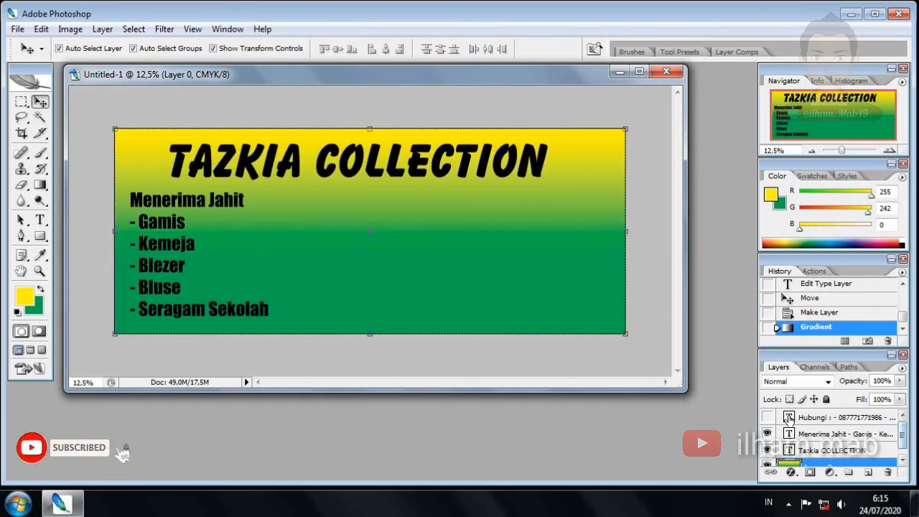
{"action": "left_click", "coordinate": [766, 417]}
{"action": "left_click", "coordinate": [243, 164]}
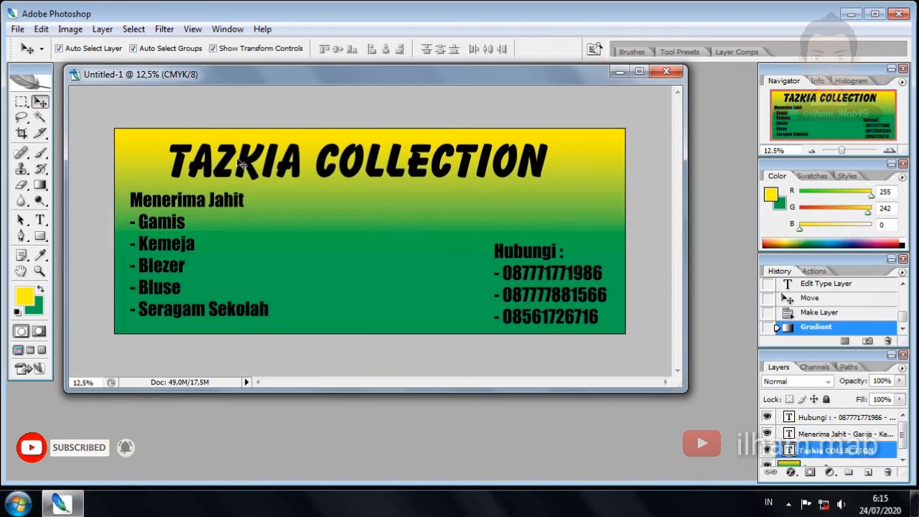
{"action": "left_click_drag", "start_coordinate": [243, 164], "coordinate": [250, 159]}
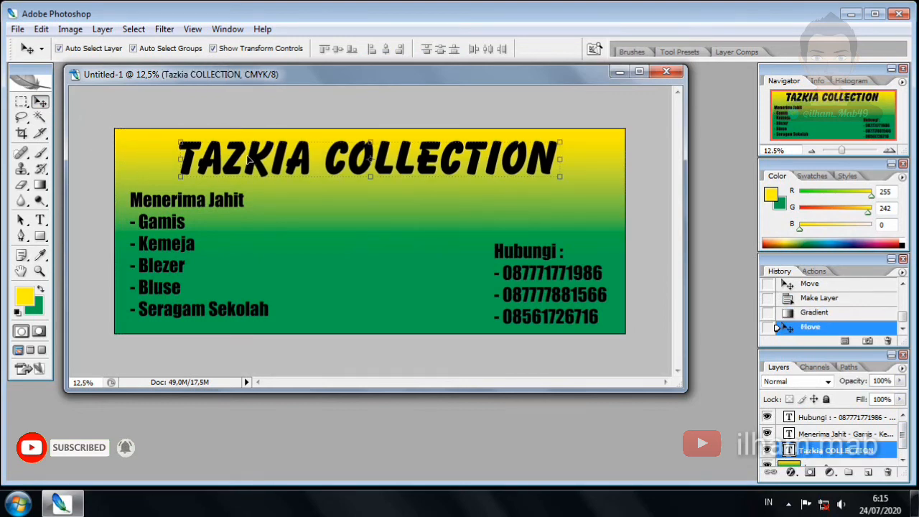
Select all the TAZKIA COLLECTION title text with the Type tool
{"action": "key", "text": "t"}
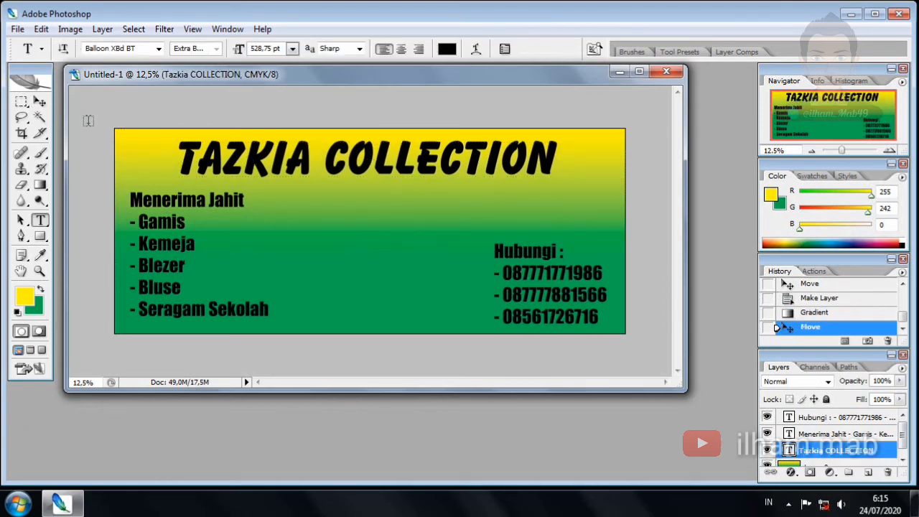
{"action": "left_click", "coordinate": [40, 102]}
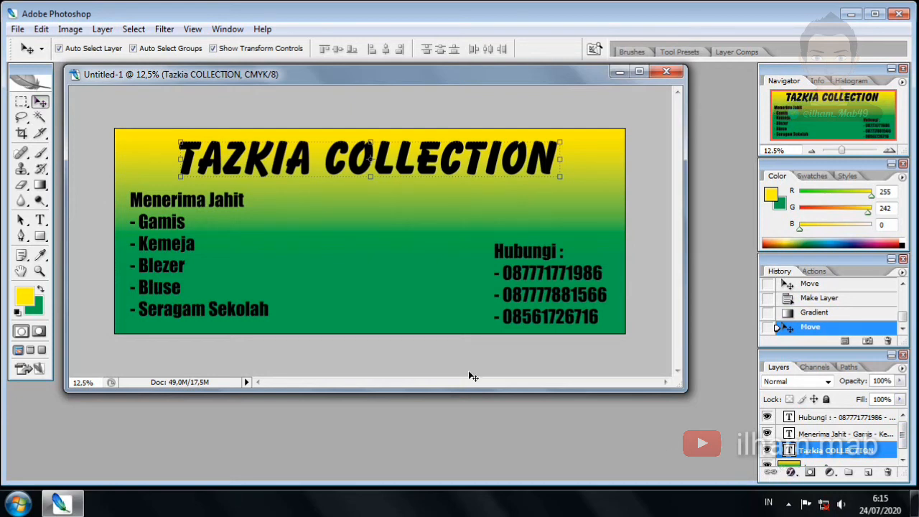
{"action": "key", "text": "t"}
{"action": "left_click", "coordinate": [290, 165]}
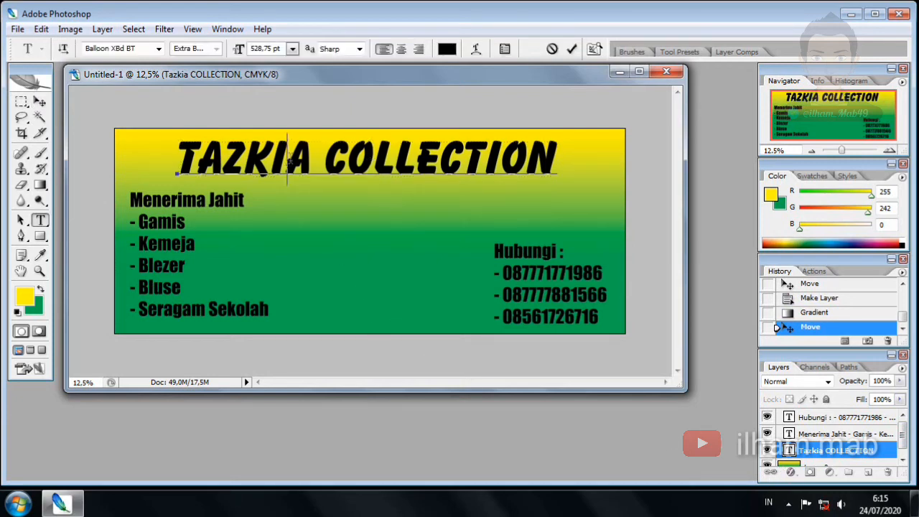
{"action": "key", "text": "ctrl+a"}
Colour the selected title deep red d71920 (R 215, G 25, B 32) and commit
{"action": "left_click", "coordinate": [30, 298]}
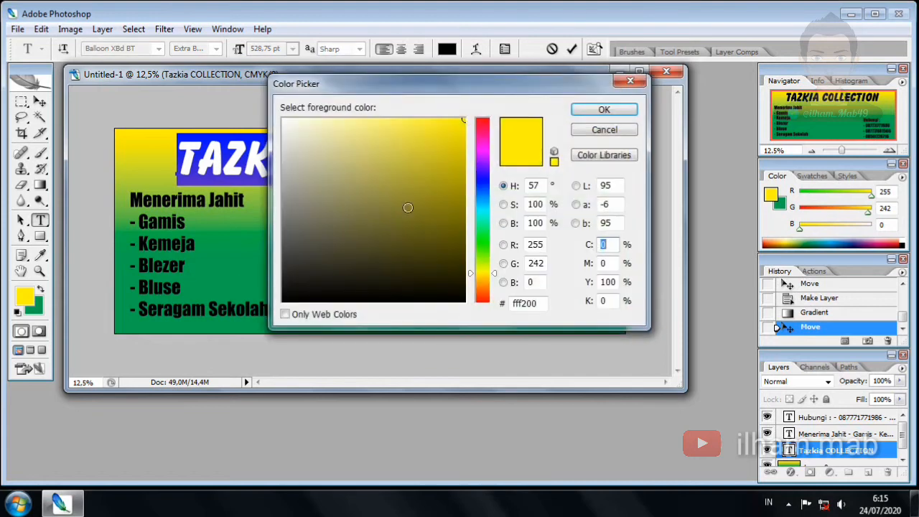
{"action": "left_click_drag", "start_coordinate": [480, 145], "coordinate": [482, 115]}
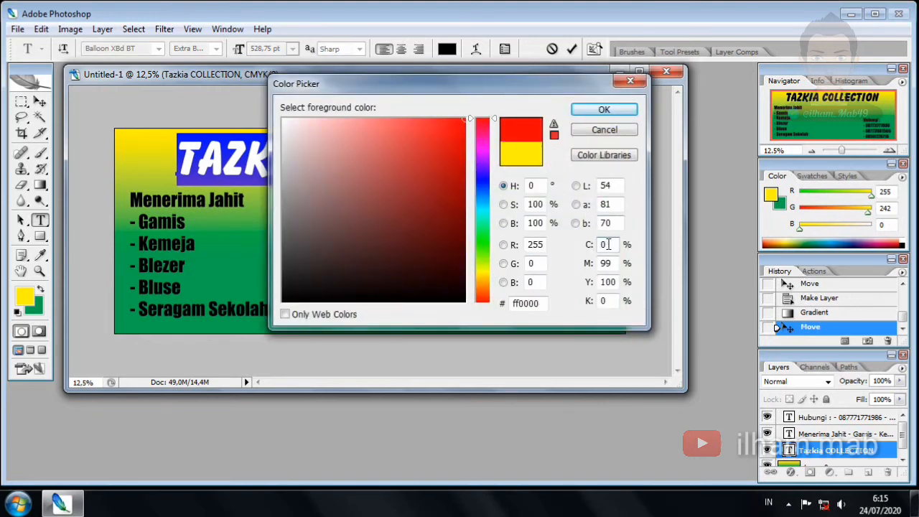
{"action": "key", "text": "Tab"}
{"action": "type", "text": "100"}
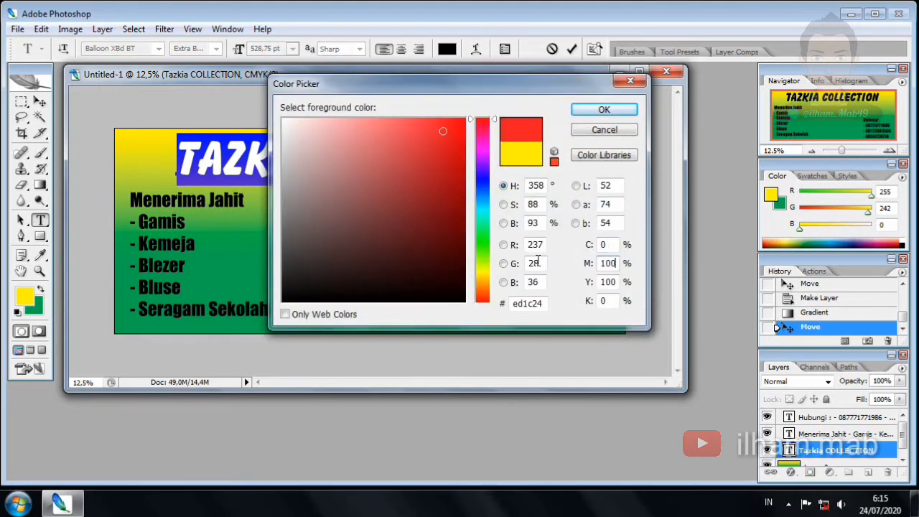
{"action": "key", "text": "Tab"}
{"action": "key", "text": "Tab"}
{"action": "key", "text": "Tab"}
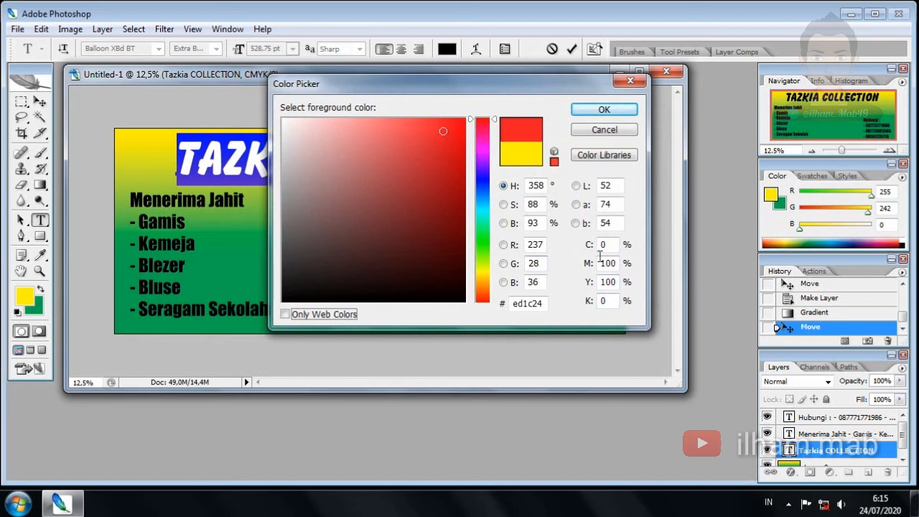
{"action": "left_click", "coordinate": [607, 300]}
{"action": "type", "text": "10"}
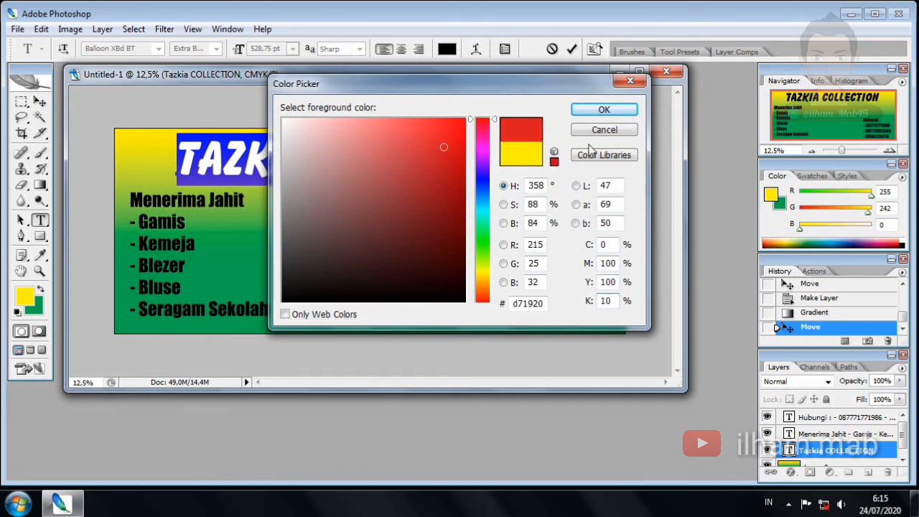
{"action": "left_click", "coordinate": [603, 109]}
{"action": "left_click", "coordinate": [39, 101]}
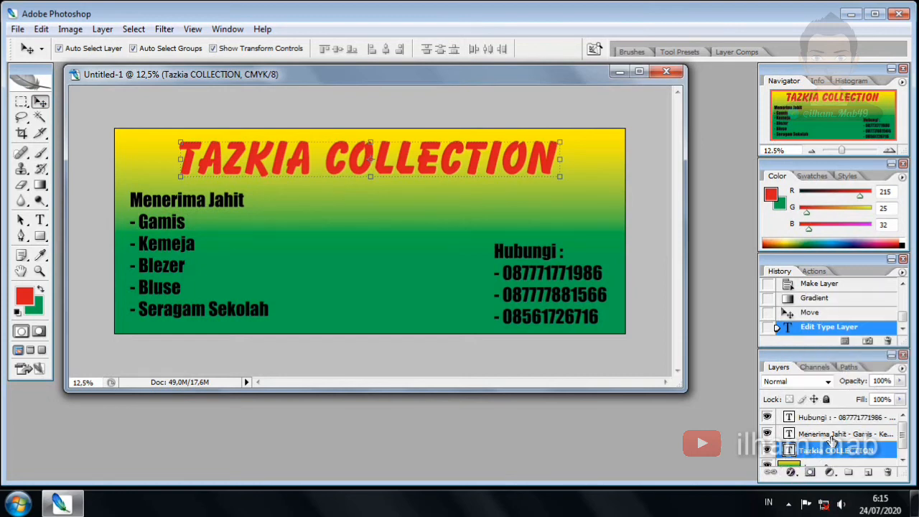
Add a Bevel and Emboss effect to the title with increased Depth
{"action": "left_click", "coordinate": [792, 472]}
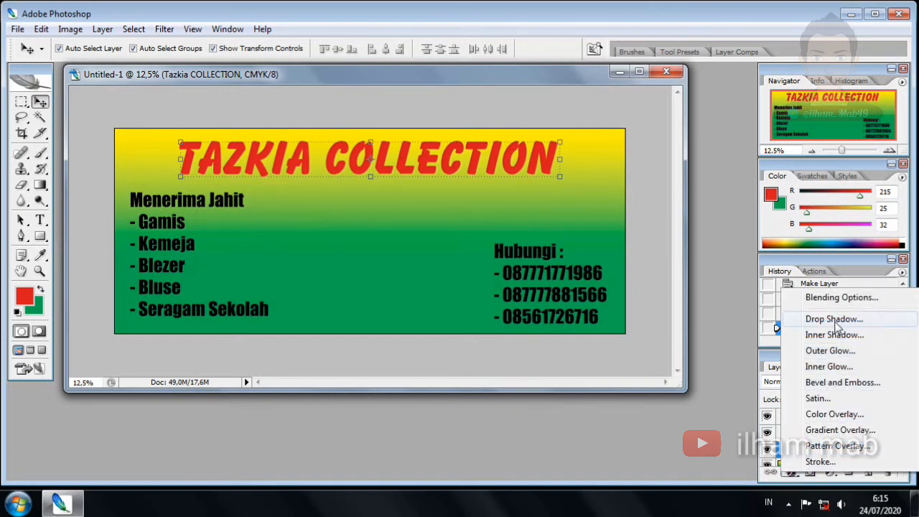
{"action": "left_click", "coordinate": [871, 385]}
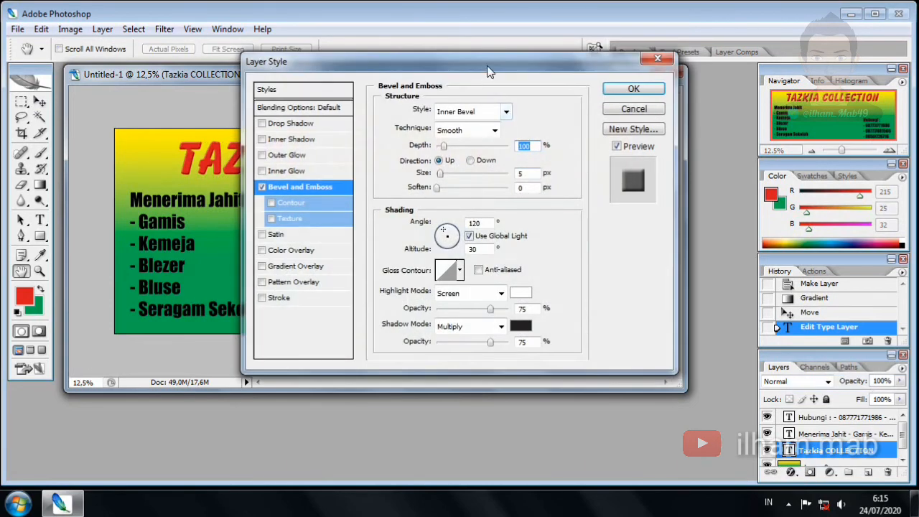
{"action": "left_click_drag", "start_coordinate": [481, 90], "coordinate": [413, 221]}
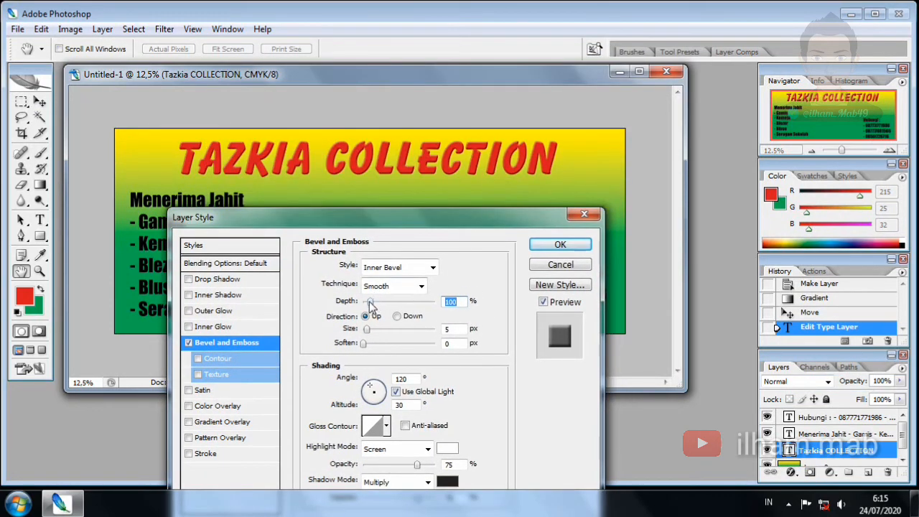
{"action": "mouse_move", "coordinate": [370, 302]}
{"action": "left_mouse_down"}
{"action": "mouse_move", "coordinate": [382, 303]}
{"action": "mouse_move", "coordinate": [373, 302]}
{"action": "left_mouse_up"}
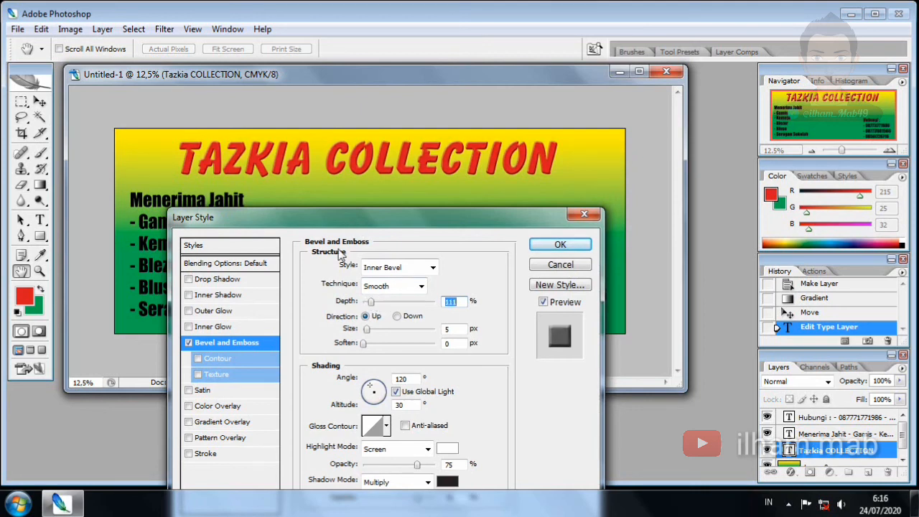
Add a black 13 px outside Stroke to the title and apply both effects
{"action": "left_click", "coordinate": [205, 454]}
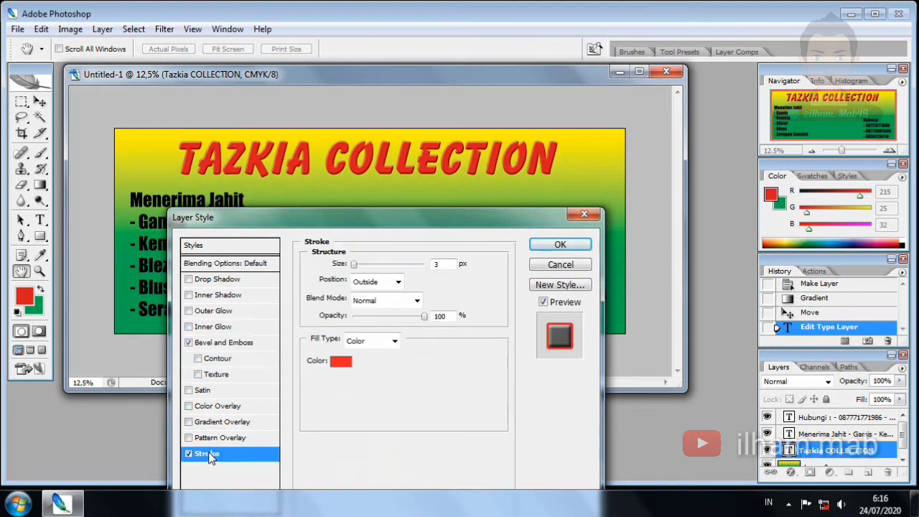
{"action": "left_click", "coordinate": [340, 361]}
{"action": "left_click_drag", "start_coordinate": [320, 182], "coordinate": [266, 366]}
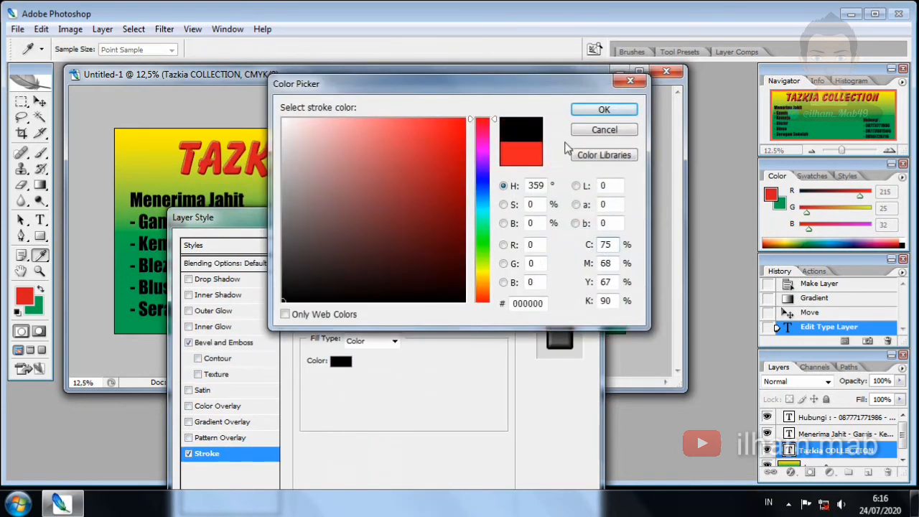
{"action": "key", "text": "Return"}
{"action": "left_click_drag", "start_coordinate": [357, 264], "coordinate": [361, 271]}
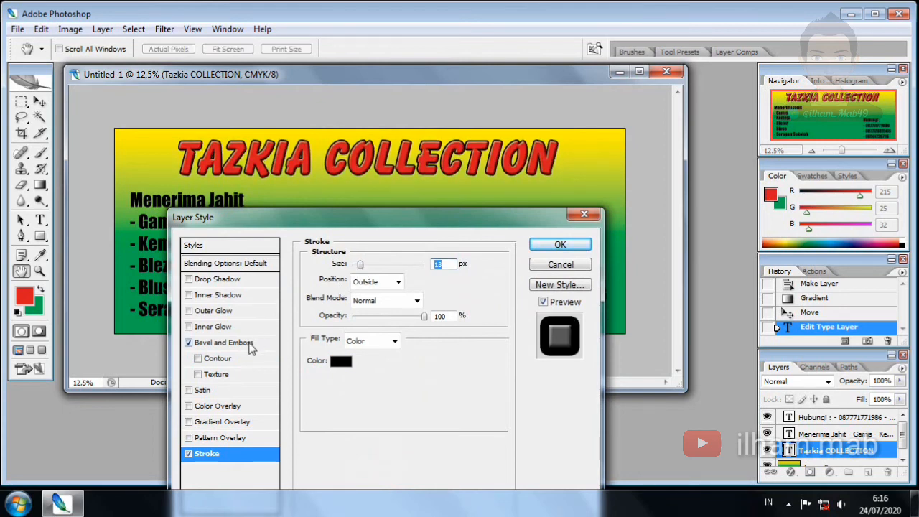
{"action": "left_click", "coordinate": [574, 244]}
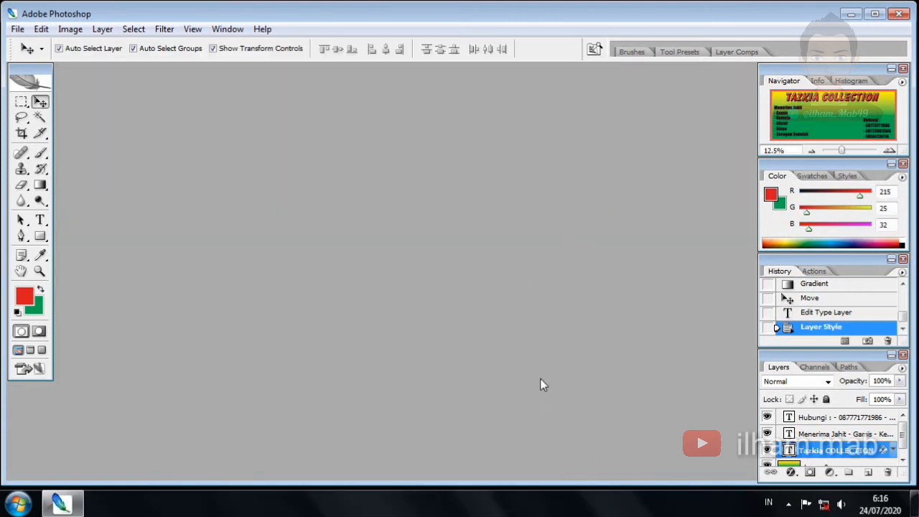
Select the Menerima Jahit services text layer
{"action": "left_click", "coordinate": [804, 438]}
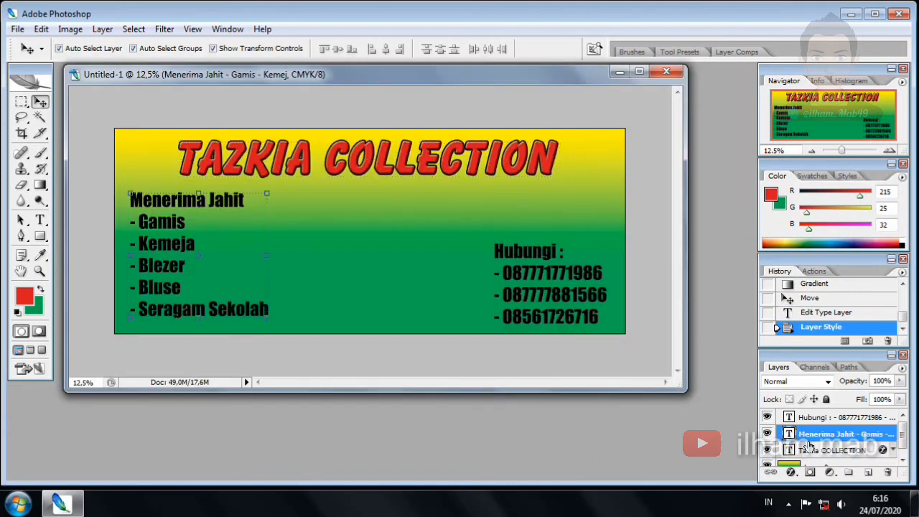
{"action": "left_click", "coordinate": [384, 122]}
{"action": "left_click", "coordinate": [165, 206]}
Add a Stroke effect with white colour and 15 px size to the services text
{"action": "left_click", "coordinate": [790, 472]}
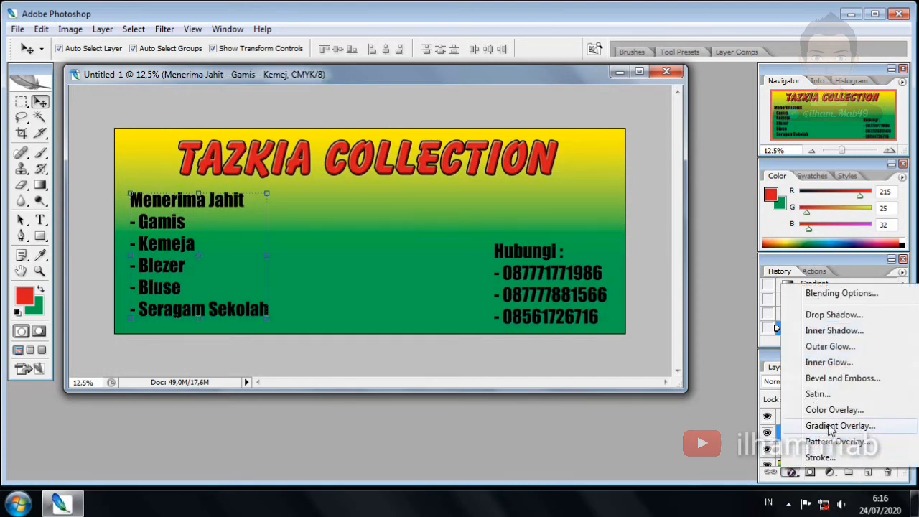
{"action": "left_click", "coordinate": [821, 457]}
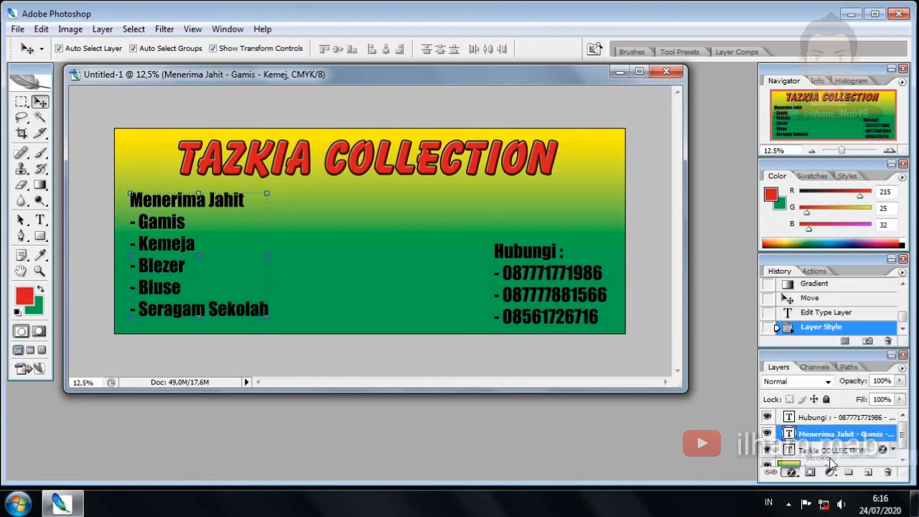
{"action": "left_click", "coordinate": [340, 361]}
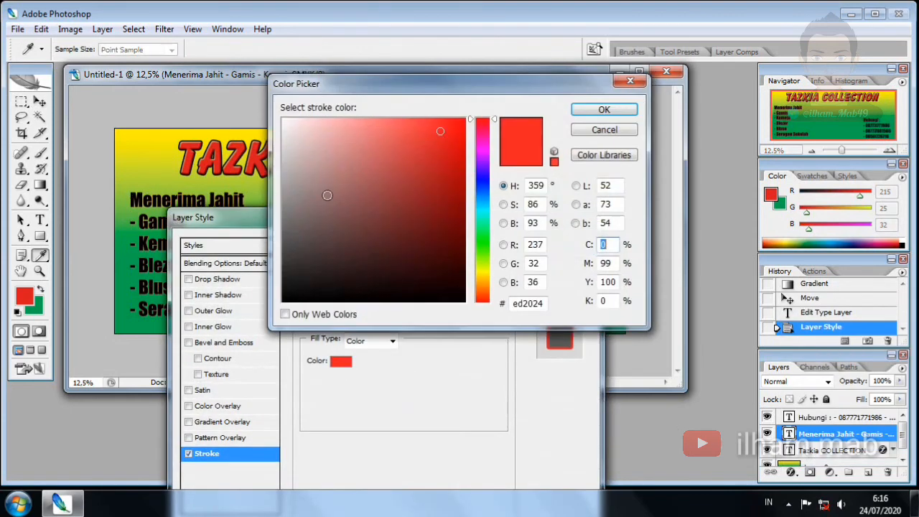
{"action": "left_click", "coordinate": [285, 119]}
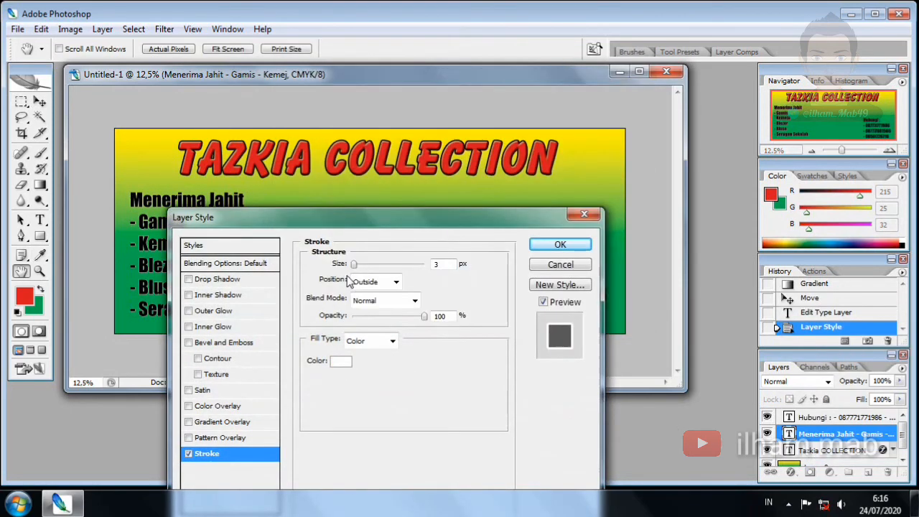
{"action": "left_click_drag", "start_coordinate": [353, 265], "coordinate": [358, 265]}
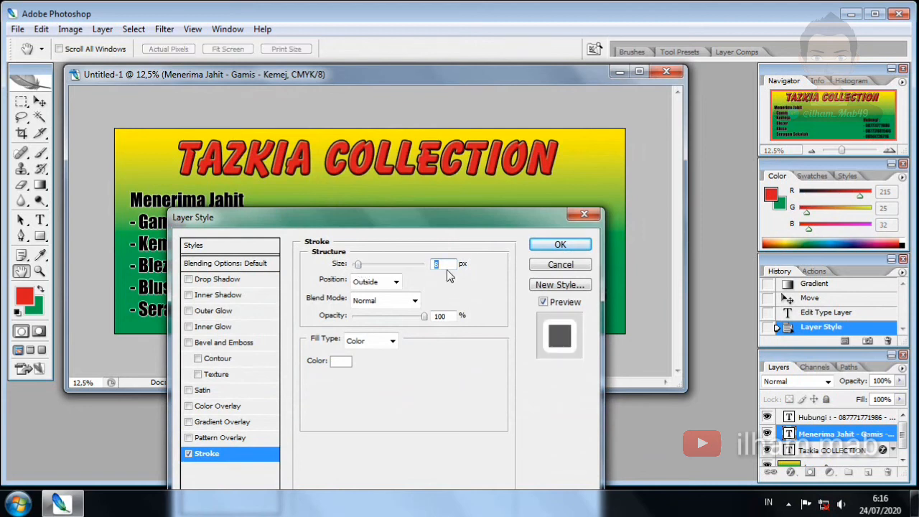
{"action": "type", "text": "15"}
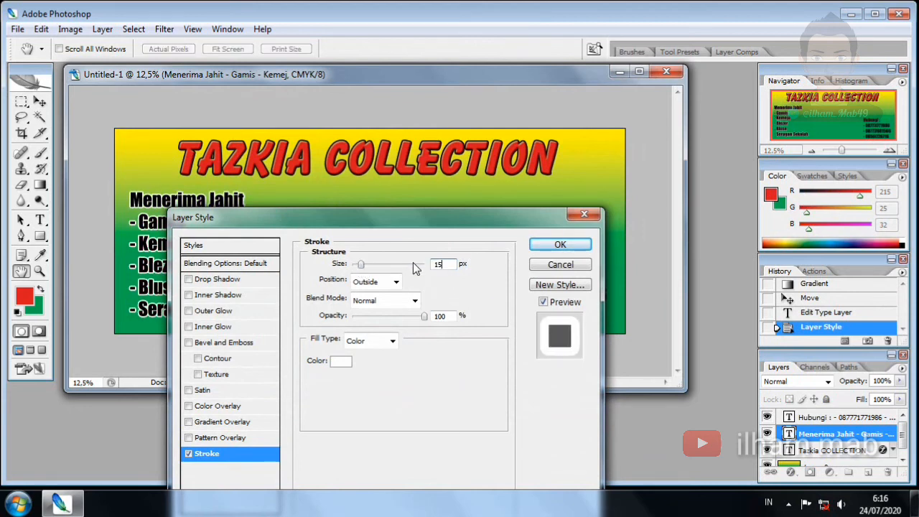
{"action": "key", "text": "Return"}
Select the Hubungi contact text layer, keeping its name unchanged
{"action": "key", "text": "v"}
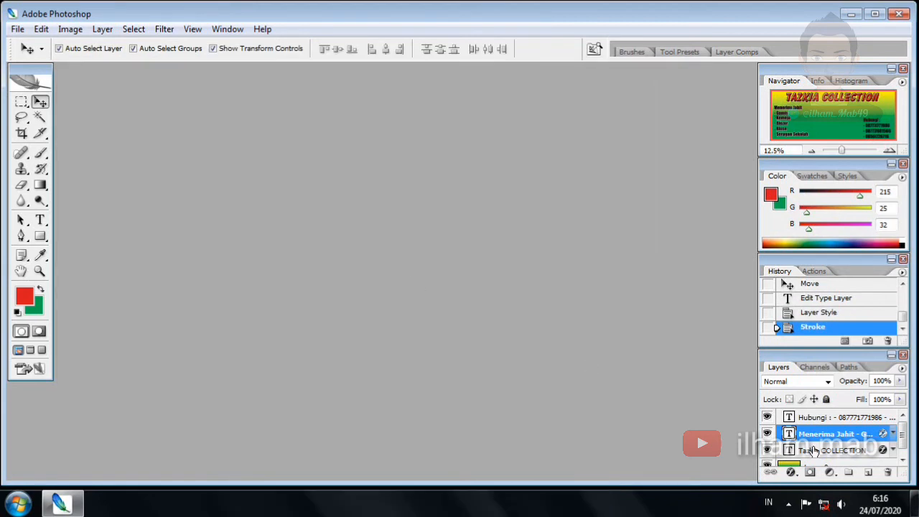
{"action": "left_click", "coordinate": [814, 449]}
{"action": "double_click", "coordinate": [820, 418]}
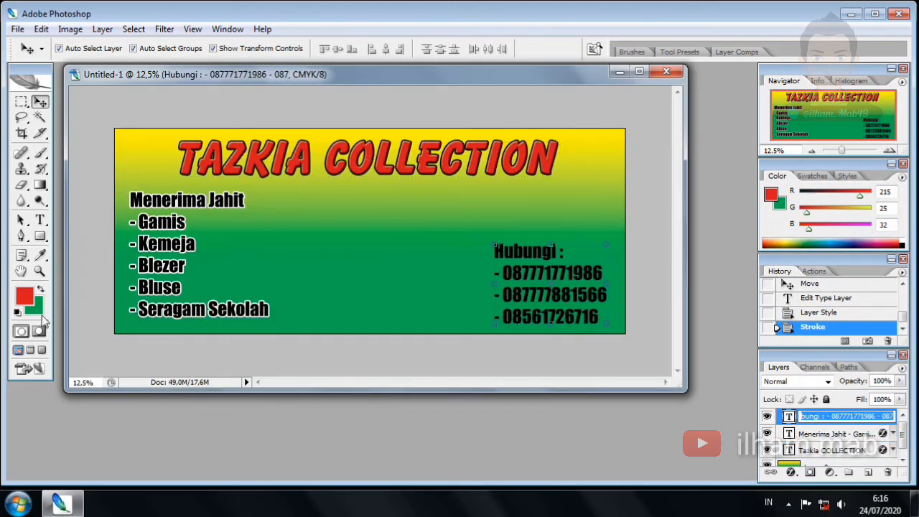
{"action": "key", "text": "Return"}
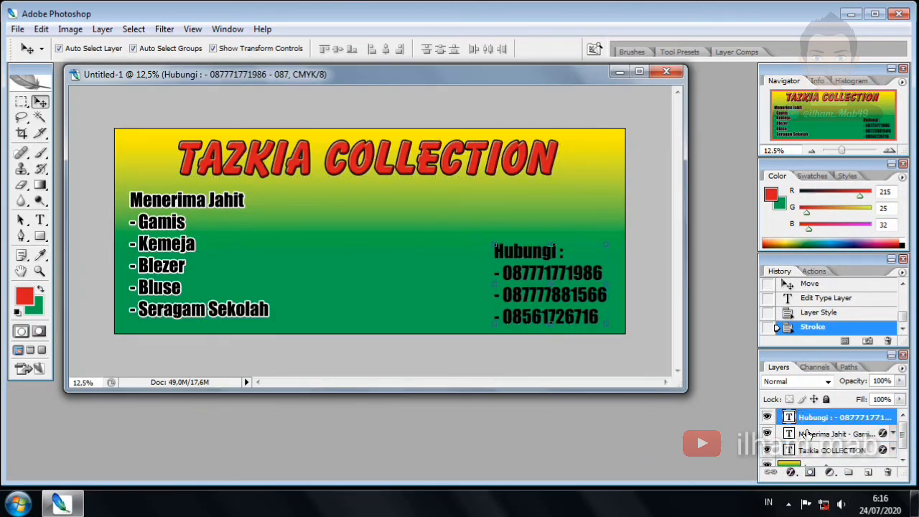
Add a white Stroke of size 15 to the Hubungi contact text
{"action": "left_click", "coordinate": [792, 472]}
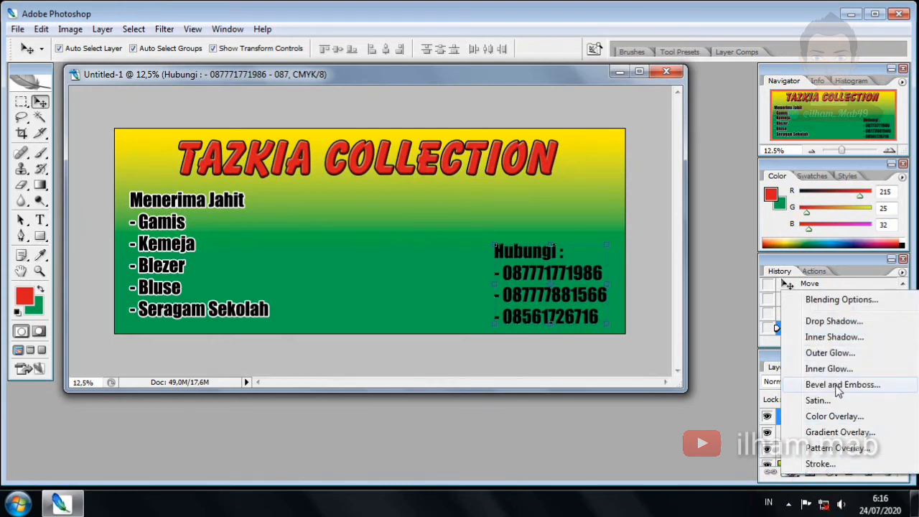
{"action": "left_click", "coordinate": [831, 463]}
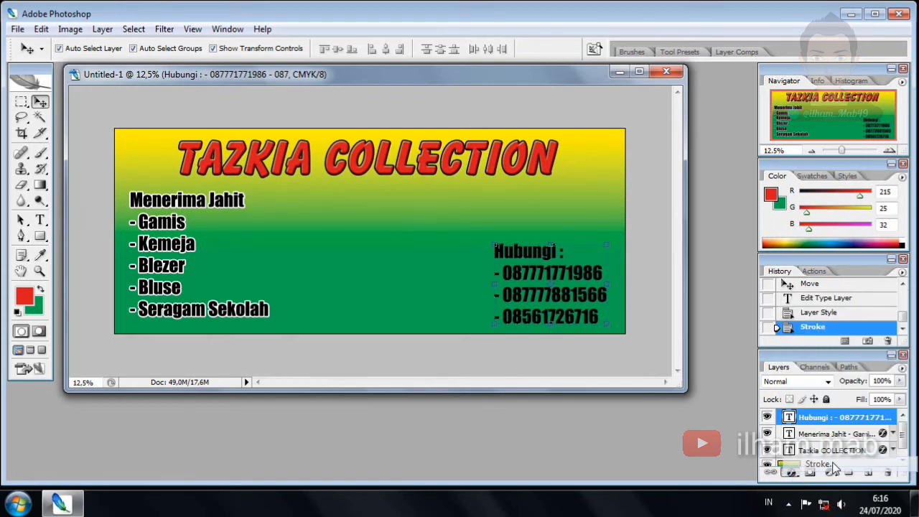
{"action": "left_click", "coordinate": [342, 360]}
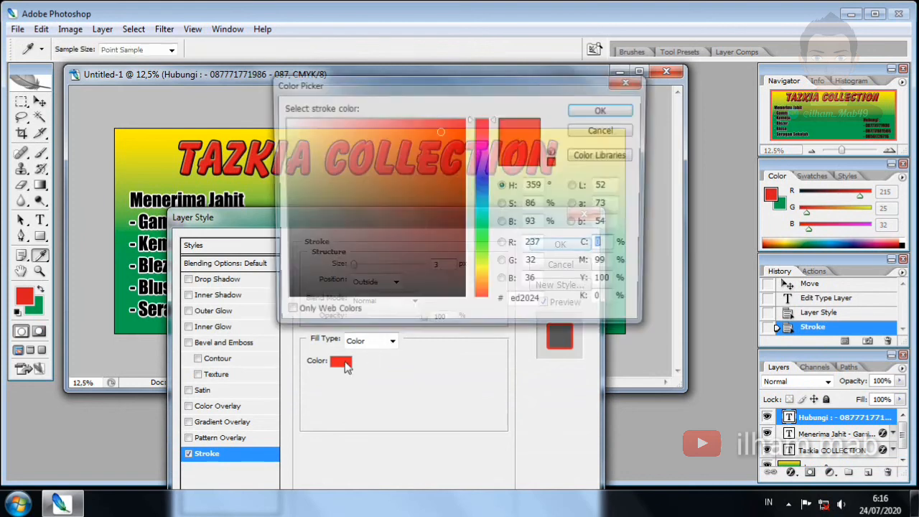
{"action": "left_click_drag", "start_coordinate": [342, 201], "coordinate": [223, 79]}
{"action": "left_click", "coordinate": [604, 109]}
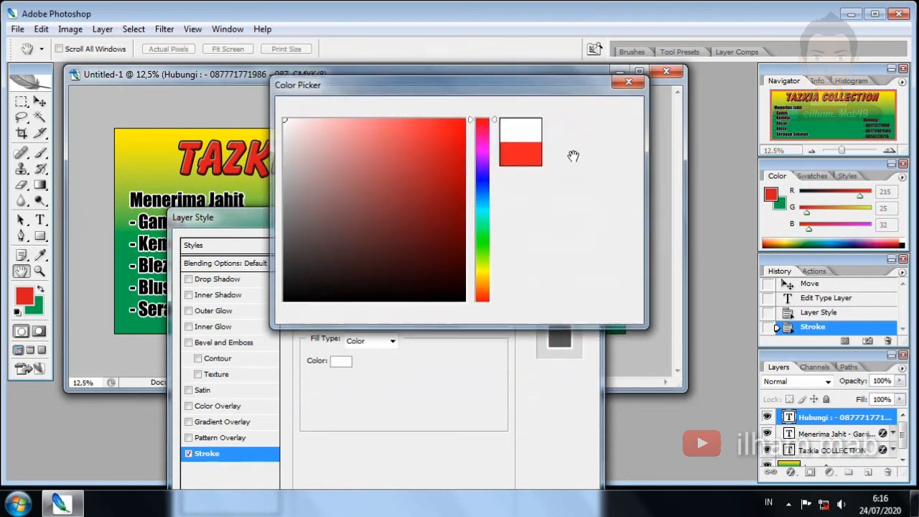
{"action": "double_click", "coordinate": [436, 264]}
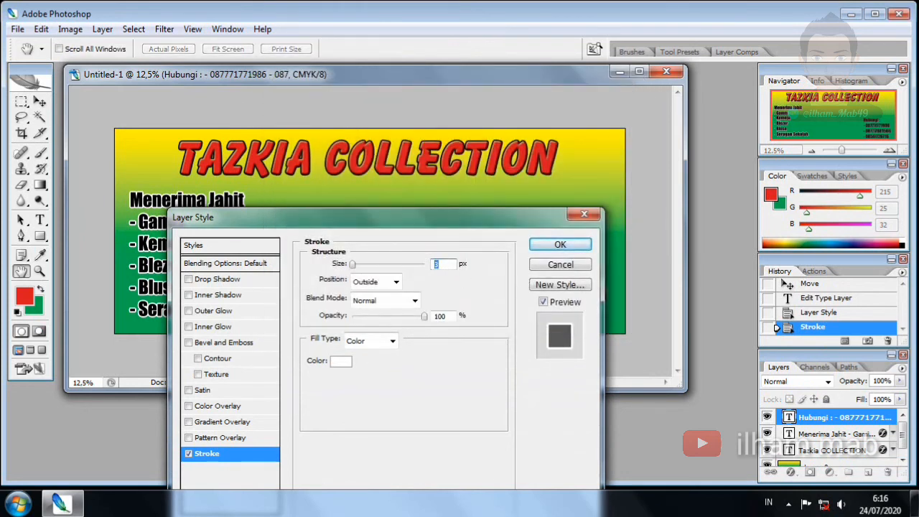
{"action": "type", "text": "15"}
{"action": "left_click", "coordinate": [539, 244]}
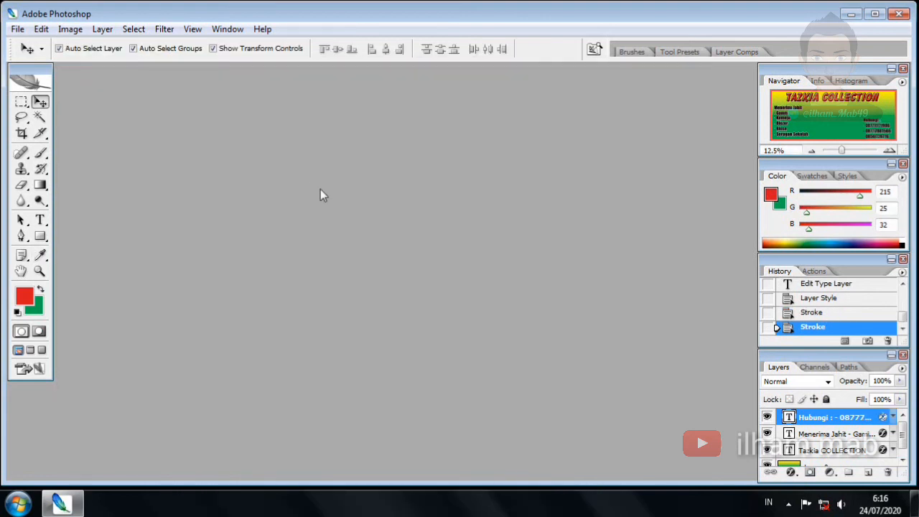
{"action": "left_click", "coordinate": [829, 434]}
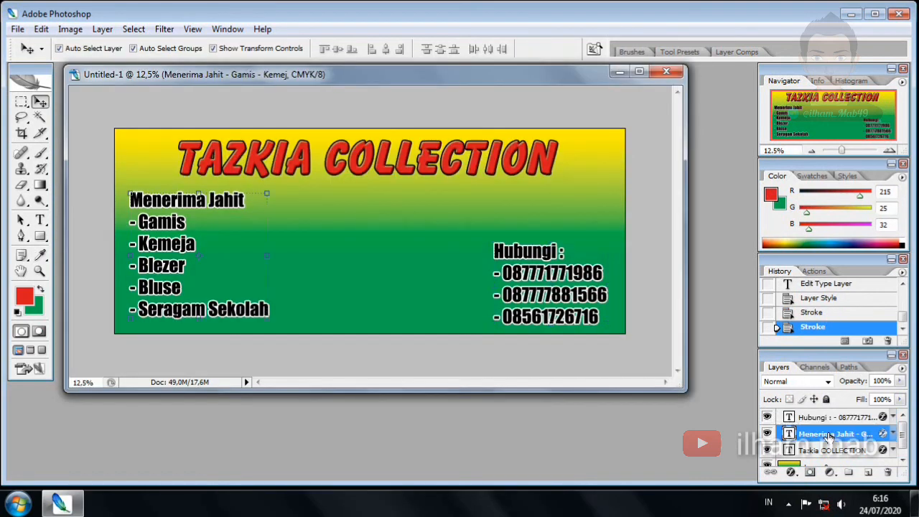
Select the services, title and background layers and align their horizontal centres
{"action": "left_click", "coordinate": [91, 107]}
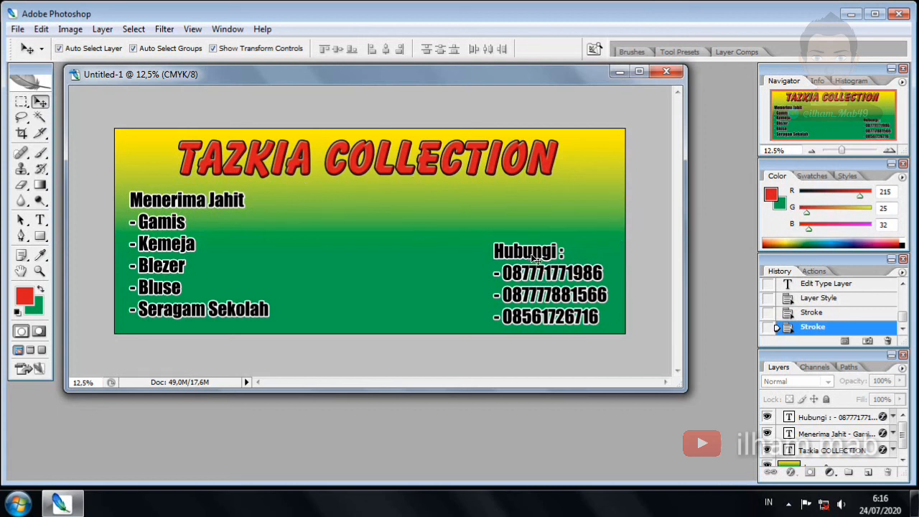
{"action": "left_click", "coordinate": [164, 241]}
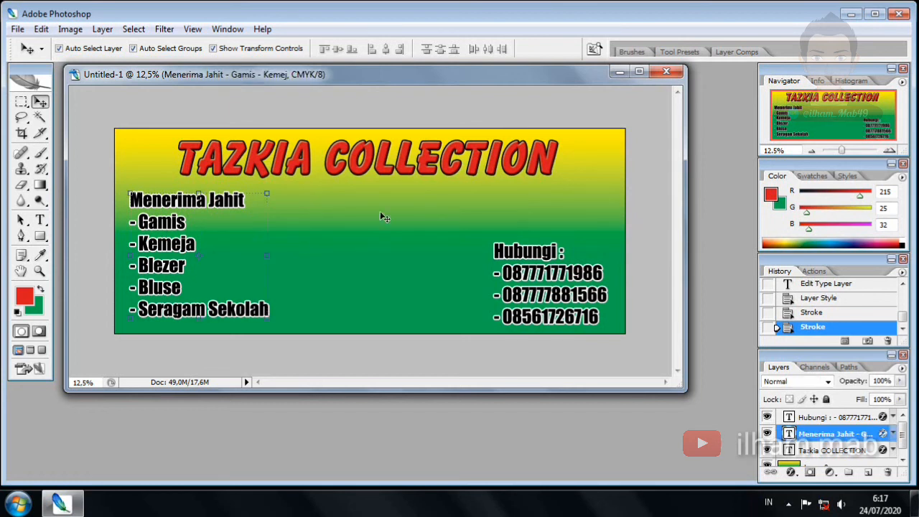
{"action": "left_click", "coordinate": [388, 166]}
{"action": "left_click", "coordinate": [407, 273]}
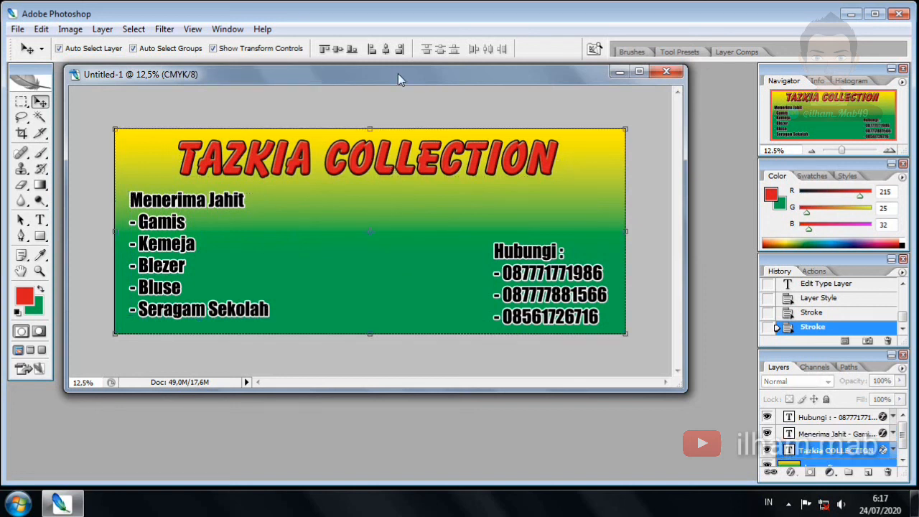
{"action": "left_click", "coordinate": [385, 48]}
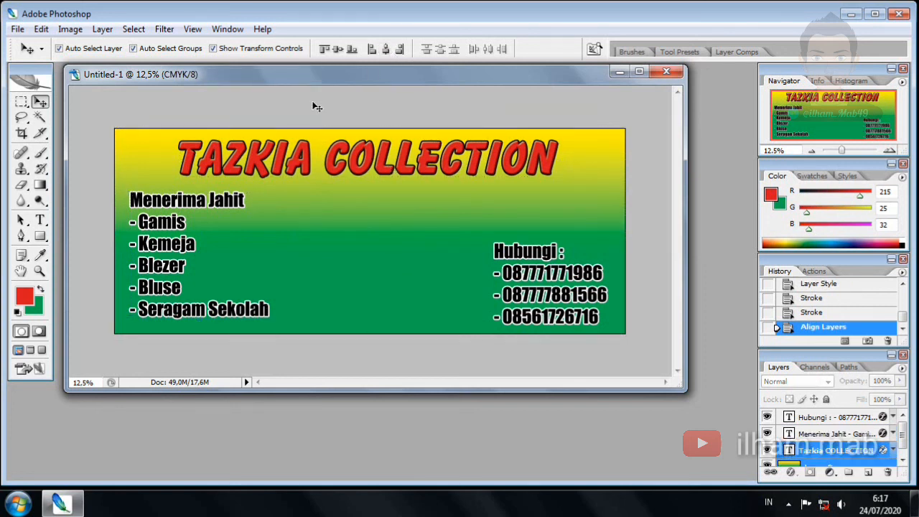
Move the services list slightly right and the contact text about 30 px left
{"action": "left_click_drag", "start_coordinate": [162, 223], "coordinate": [172, 224]}
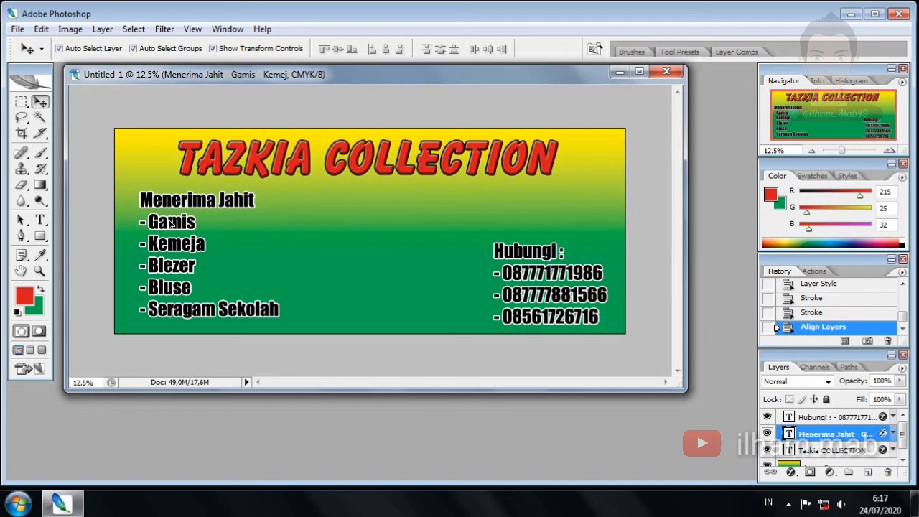
{"action": "left_click_drag", "start_coordinate": [530, 274], "coordinate": [507, 271]}
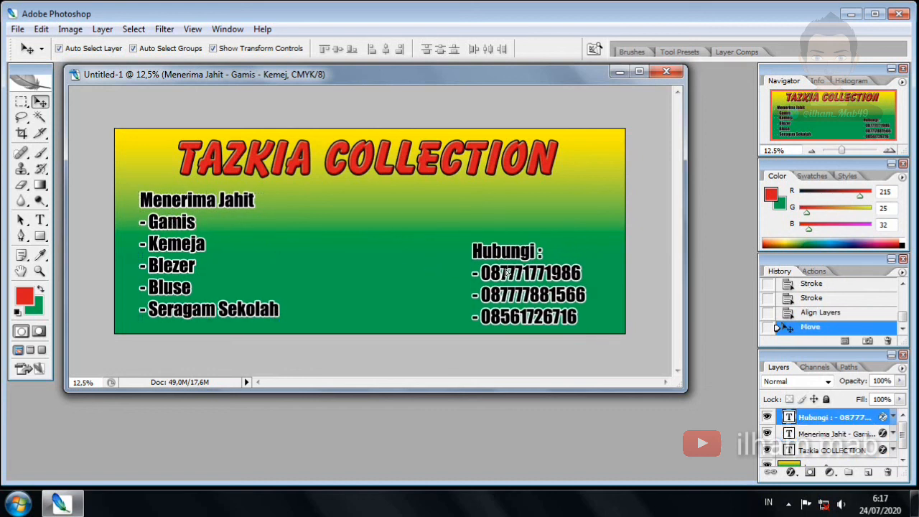
{"action": "left_click", "coordinate": [507, 271]}
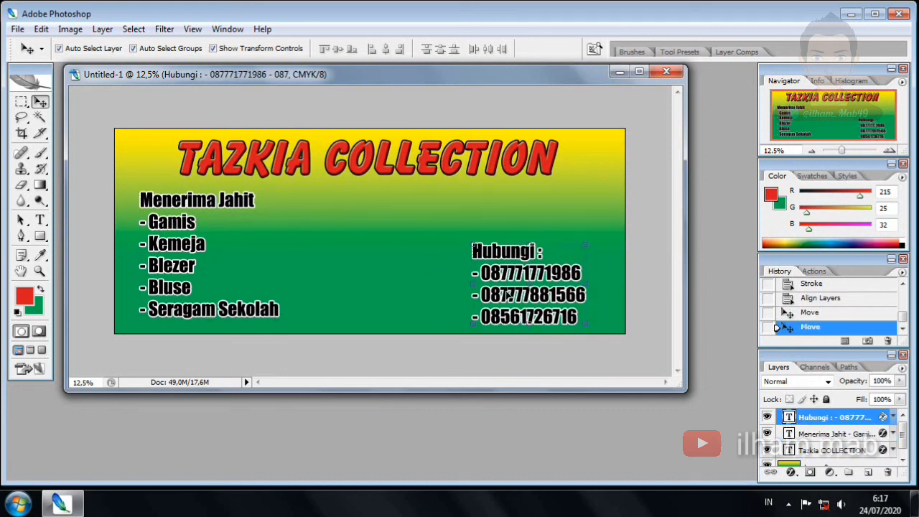
{"action": "left_click", "coordinate": [650, 142]}
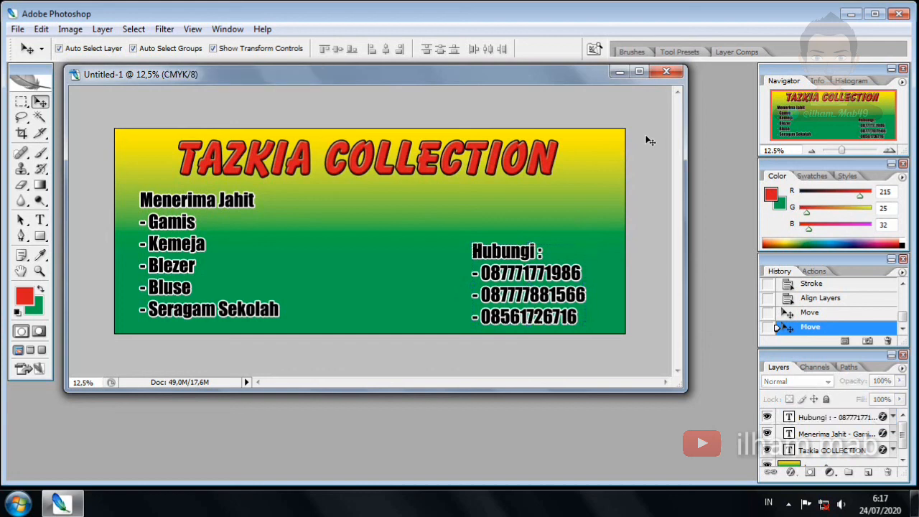
Name the file TAZKIA COLLECTION_200X80CM_1PCS_FLEXY in Save As and choose TIFF format
{"action": "key", "text": "ctrl+s"}
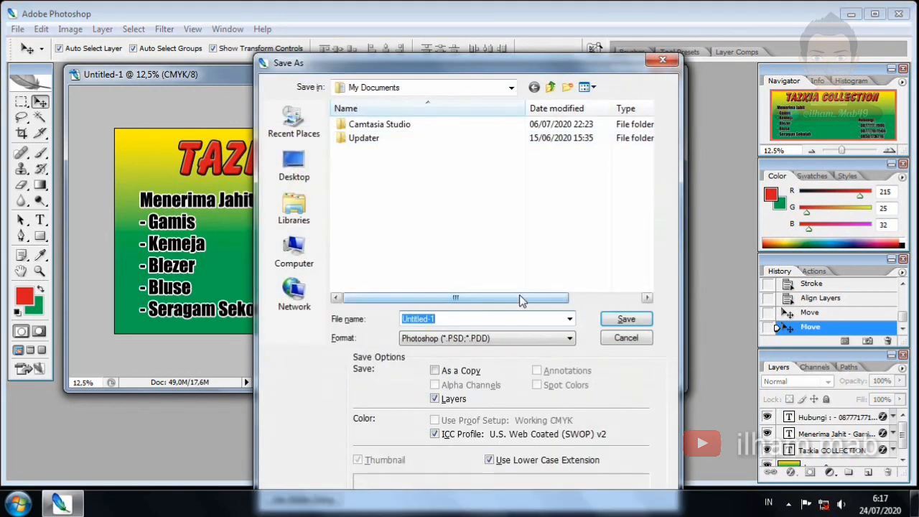
{"action": "type", "text": "TAZKIA COLLECTION_200X80CM_1PCS"}
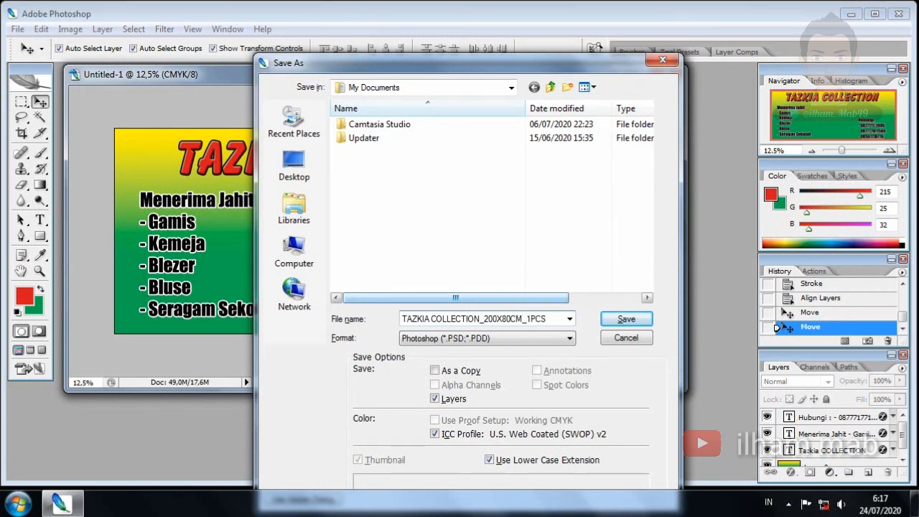
{"action": "type", "text": "FLEXY"}
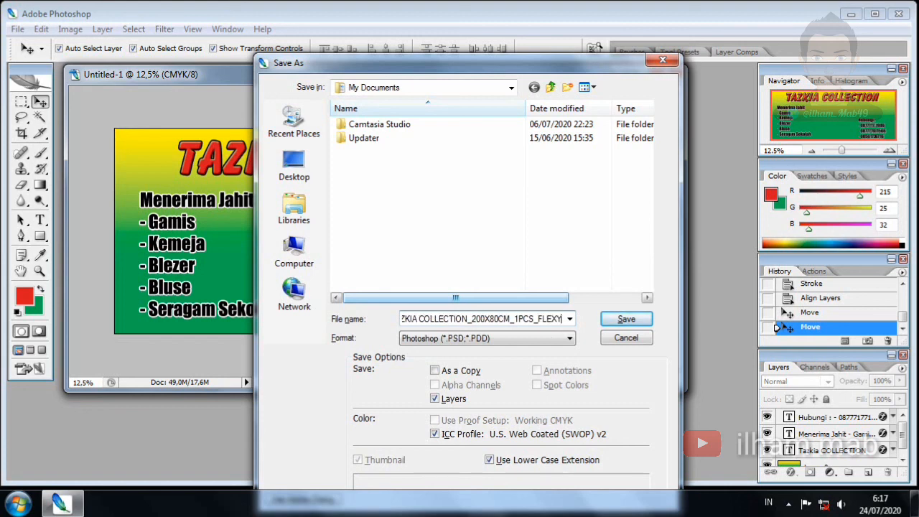
{"action": "left_click", "coordinate": [528, 338]}
{"action": "left_click", "coordinate": [422, 436]}
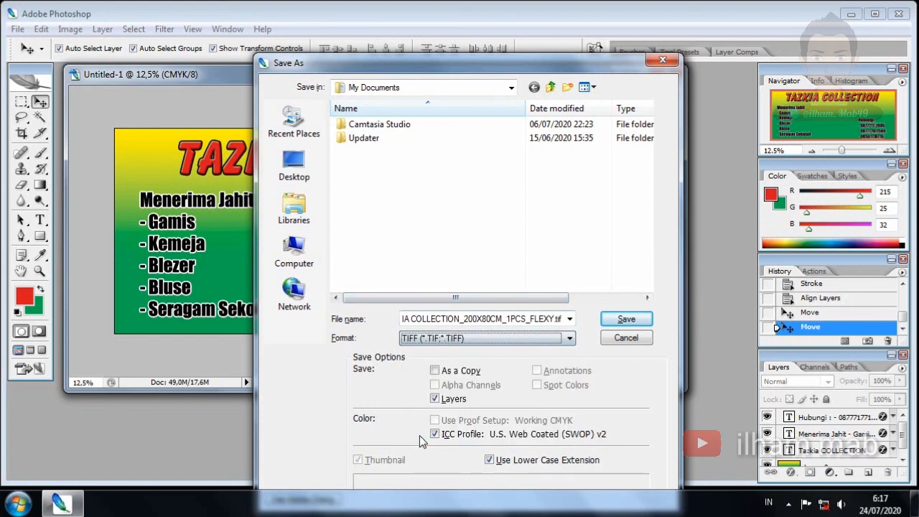
Go to PRINTING on MY DATA (D:), then create and open a new SPANDUK folder
{"action": "left_click", "coordinate": [511, 88]}
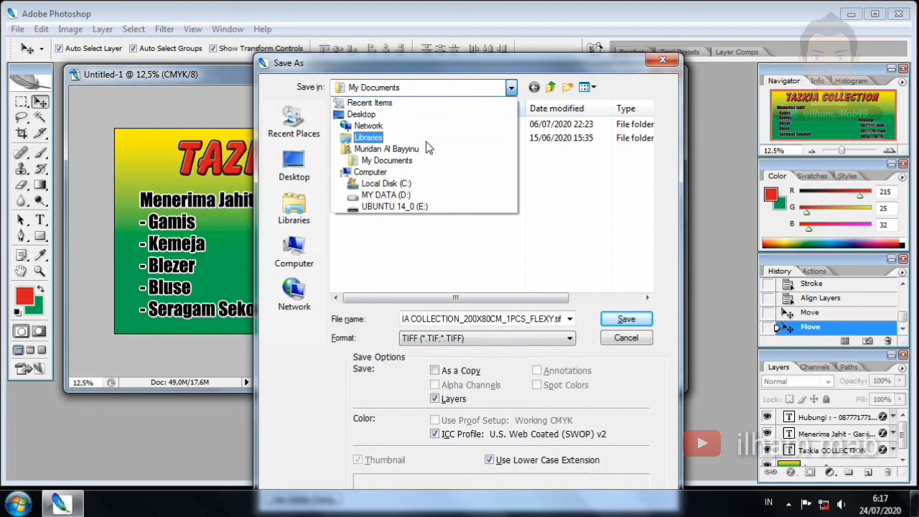
{"action": "left_click", "coordinate": [406, 195]}
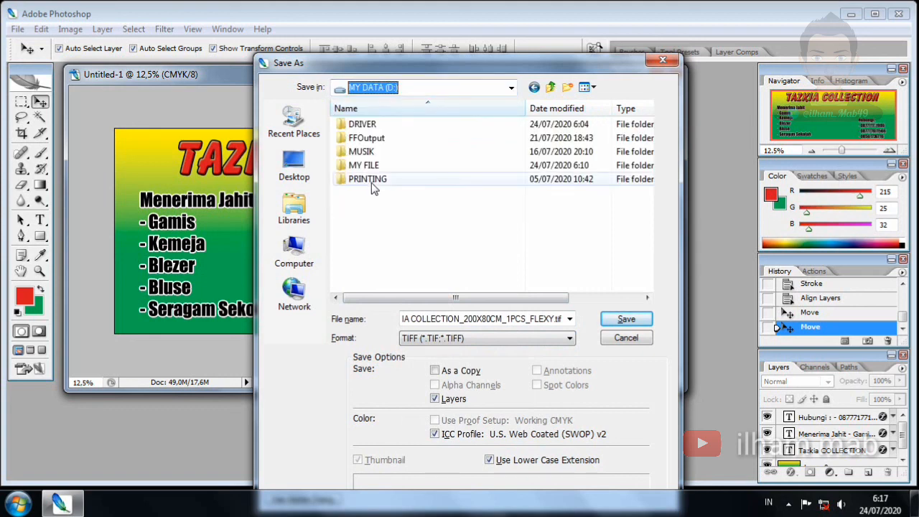
{"action": "double_click", "coordinate": [370, 179]}
{"action": "left_click", "coordinate": [373, 186]}
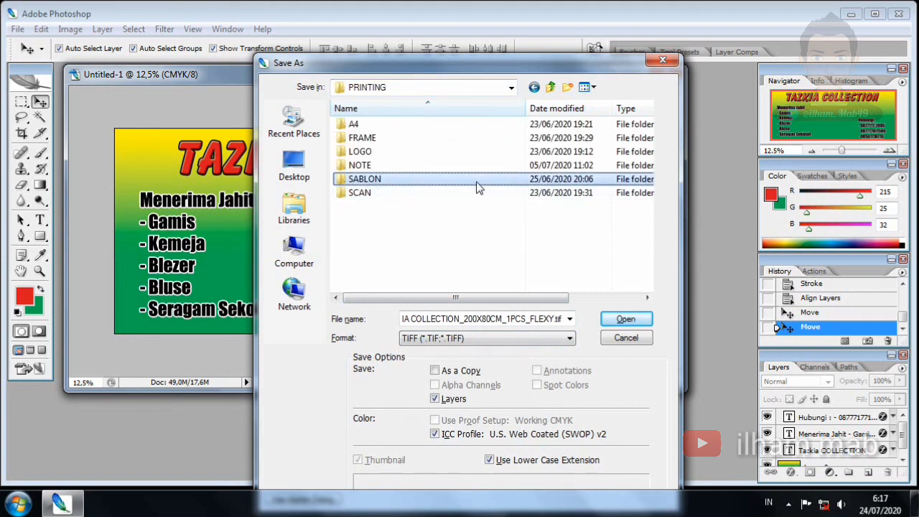
{"action": "left_click", "coordinate": [567, 88]}
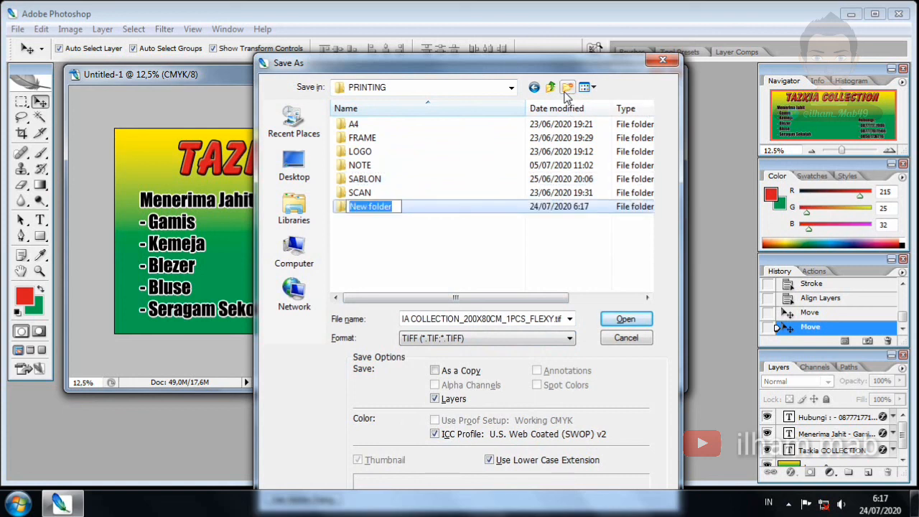
{"action": "type", "text": "SPANDUK"}
{"action": "key", "text": "Return"}
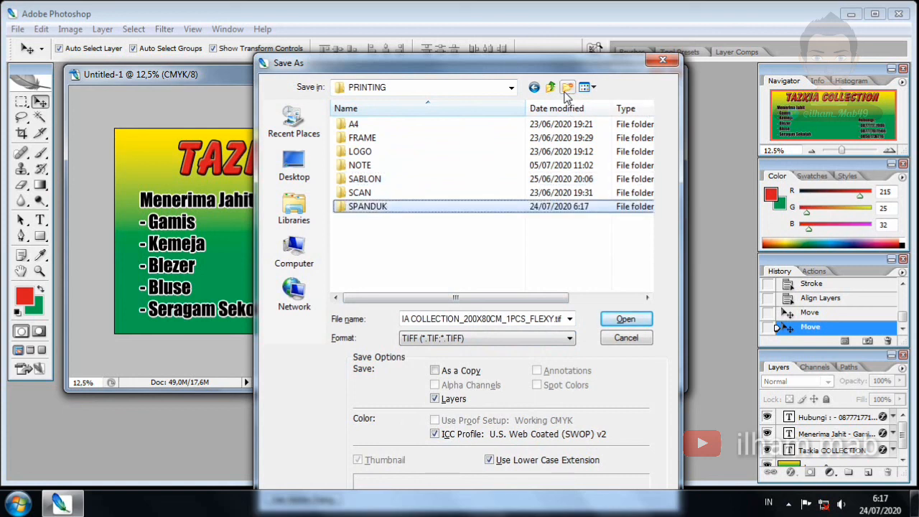
{"action": "key", "text": "Return"}
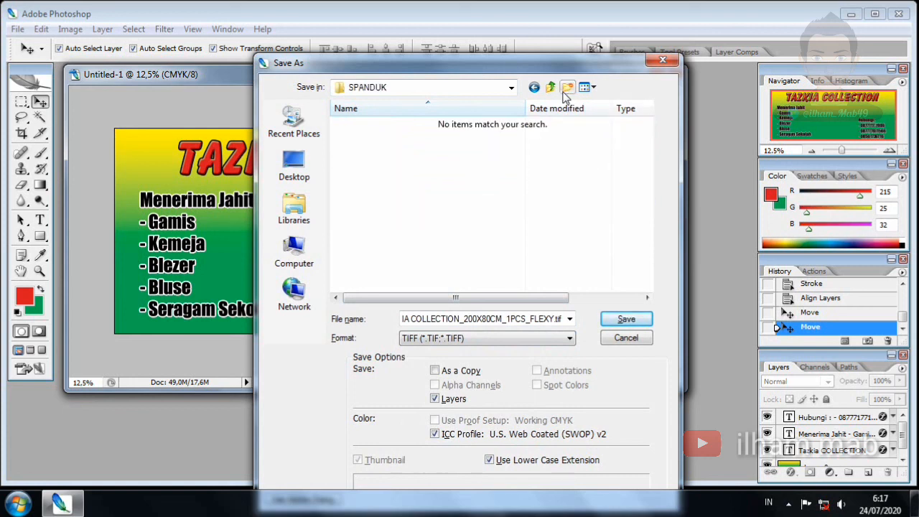
Save the TIFF there, accepting the default TIFF Options and the file-size warning
{"action": "left_click", "coordinate": [626, 319]}
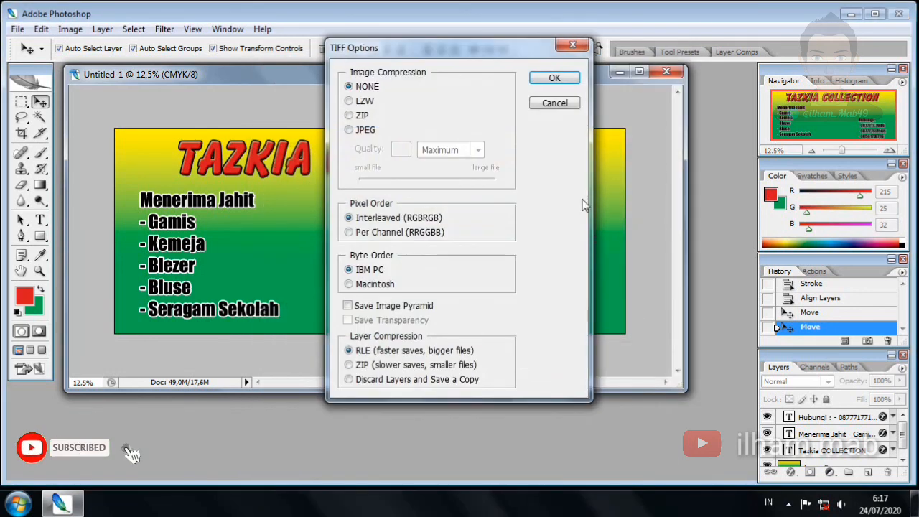
{"action": "left_click", "coordinate": [558, 80]}
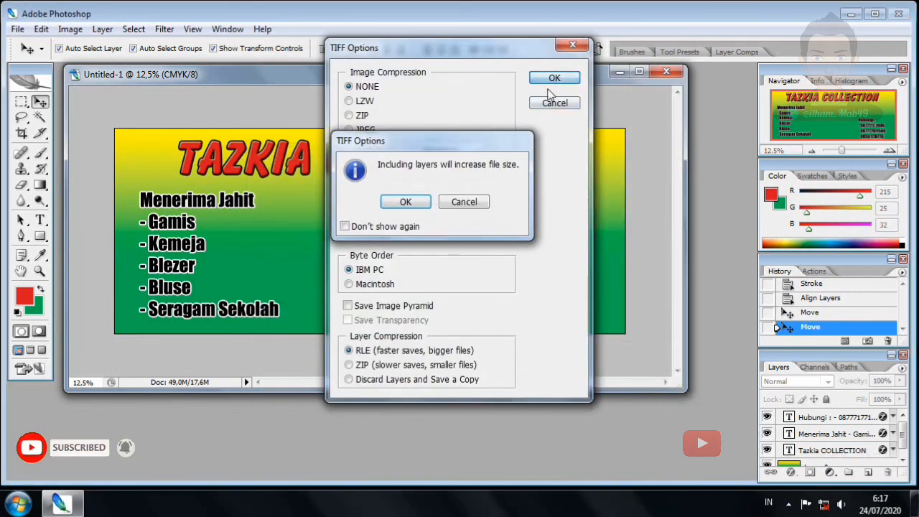
{"action": "left_click", "coordinate": [410, 201]}
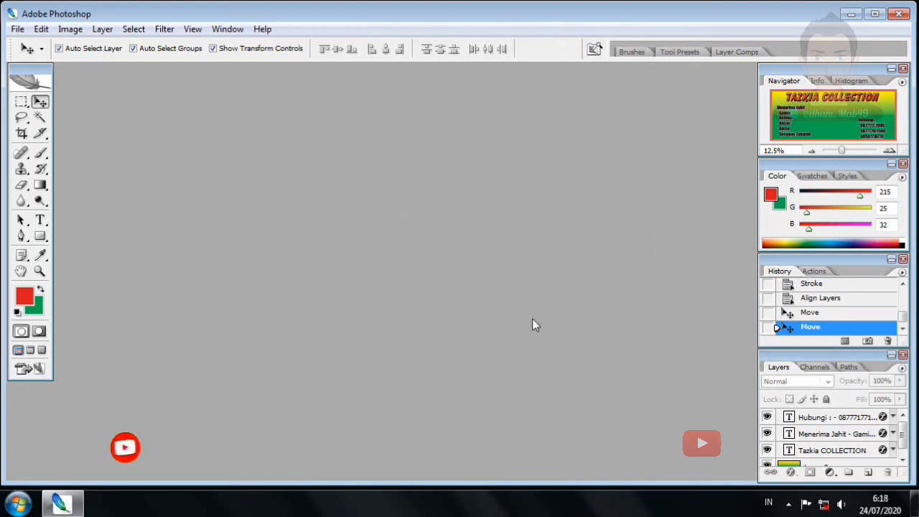